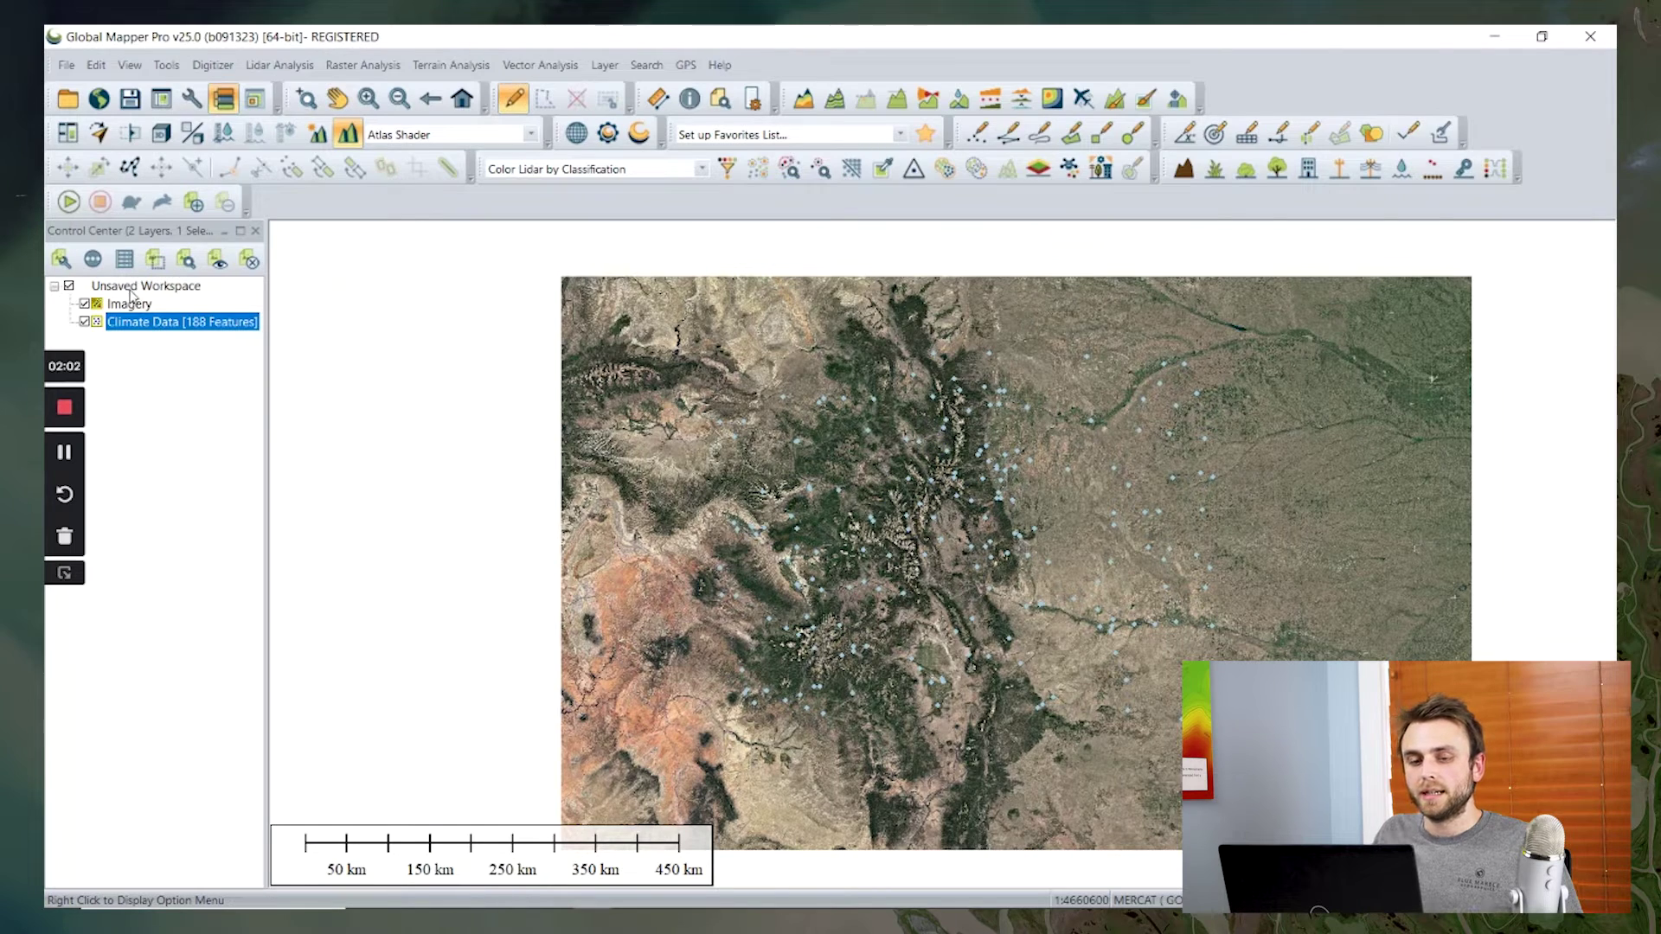
Step: Browse the Climate Data layer's attribute table of stations, then close it
left_click(125, 260)
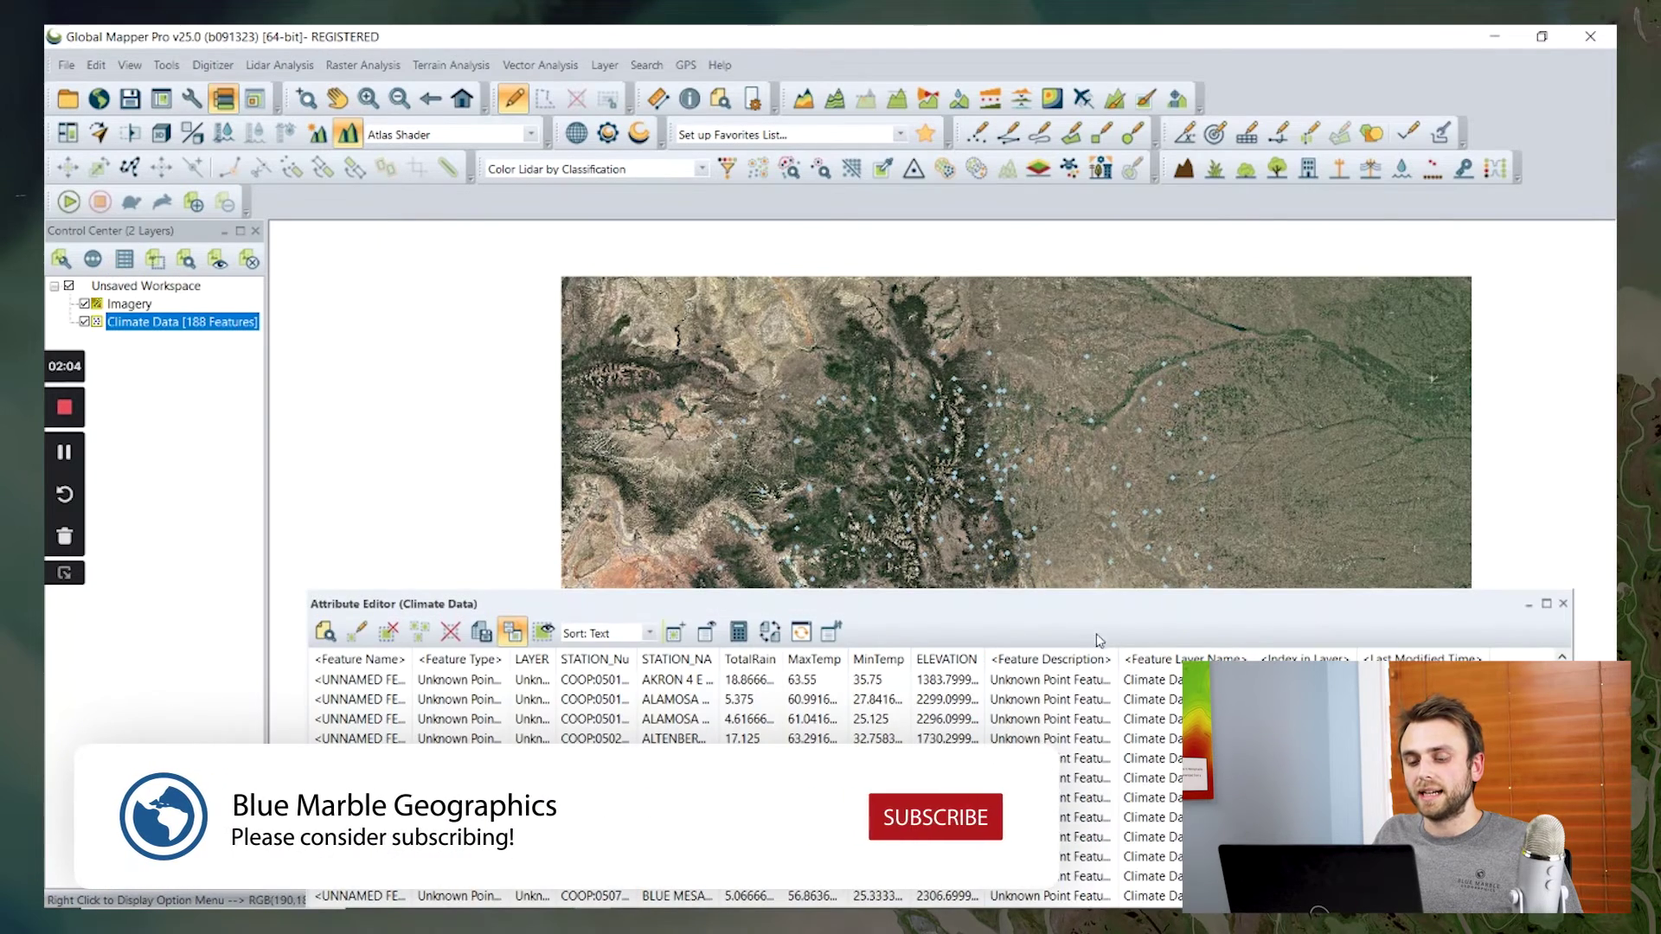
left_click_drag(1094, 608, 1041, 391)
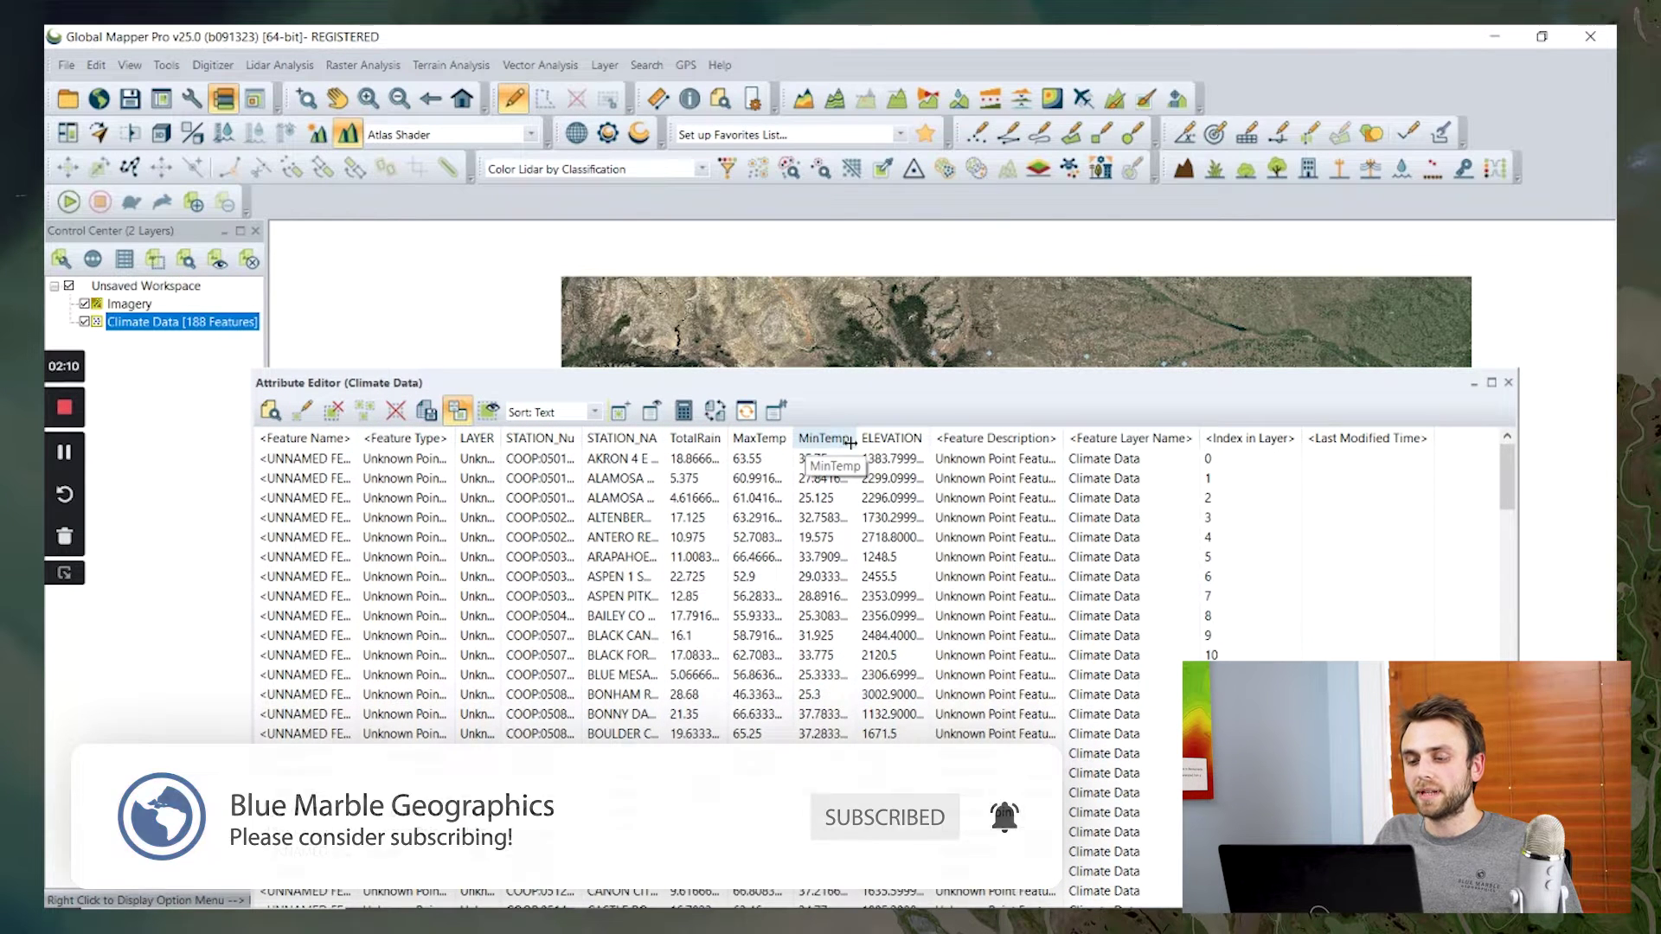
left_click(1508, 383)
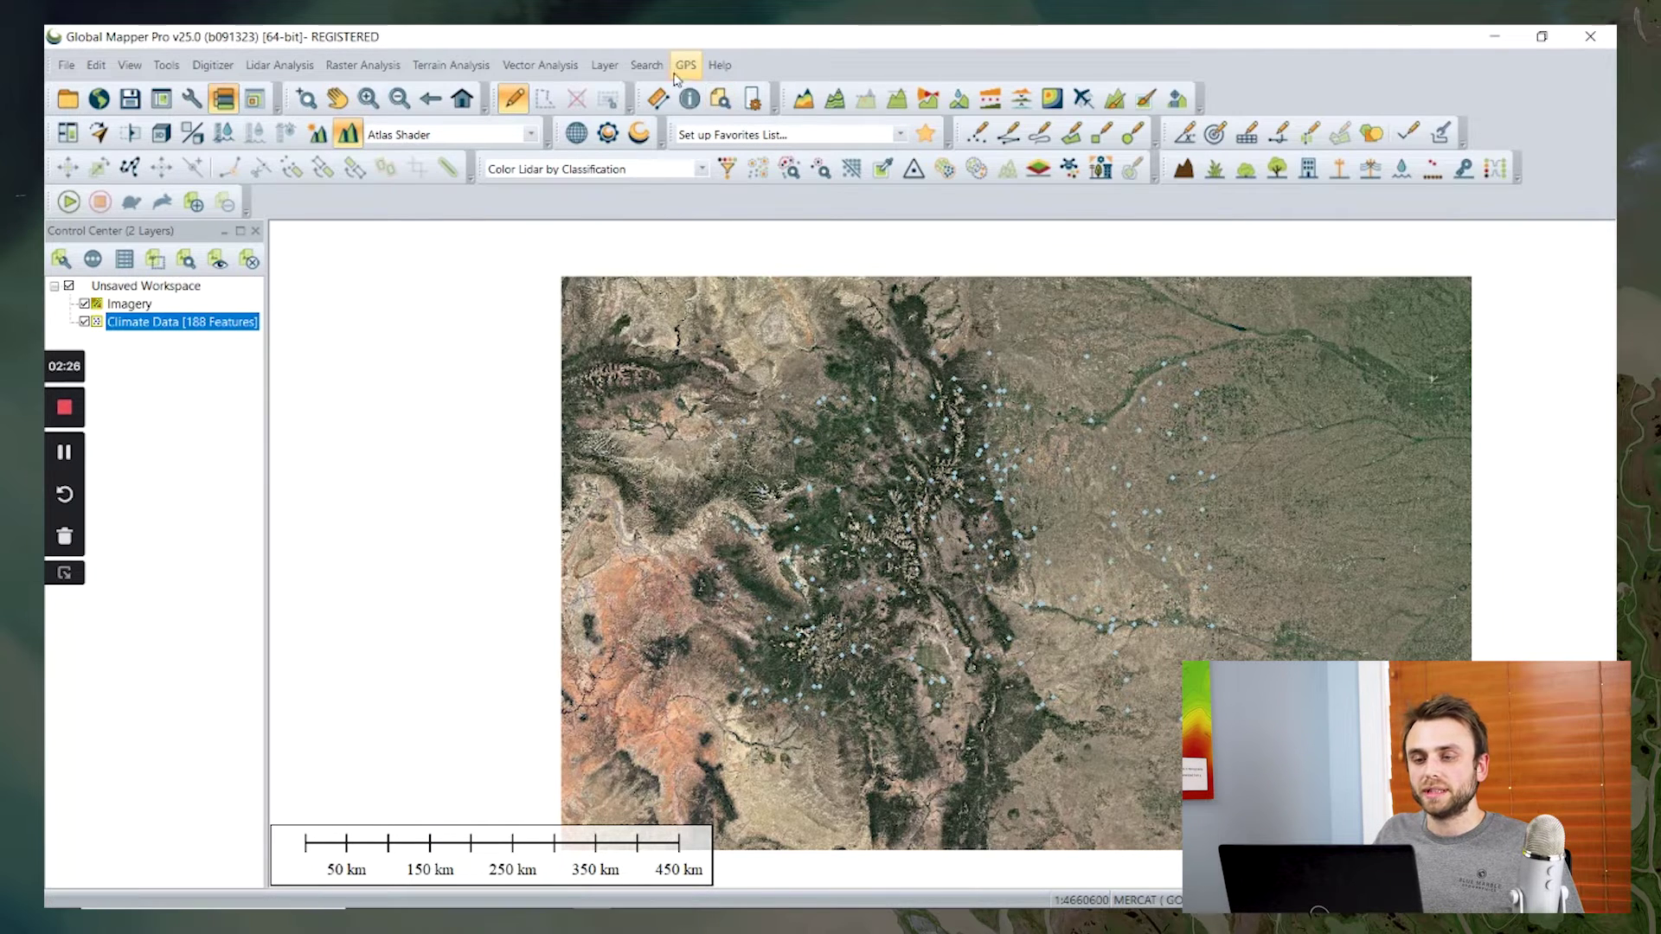
Step: Start a Search by Attributes, Name, and Description and dock its results table below the map
left_click(646, 65)
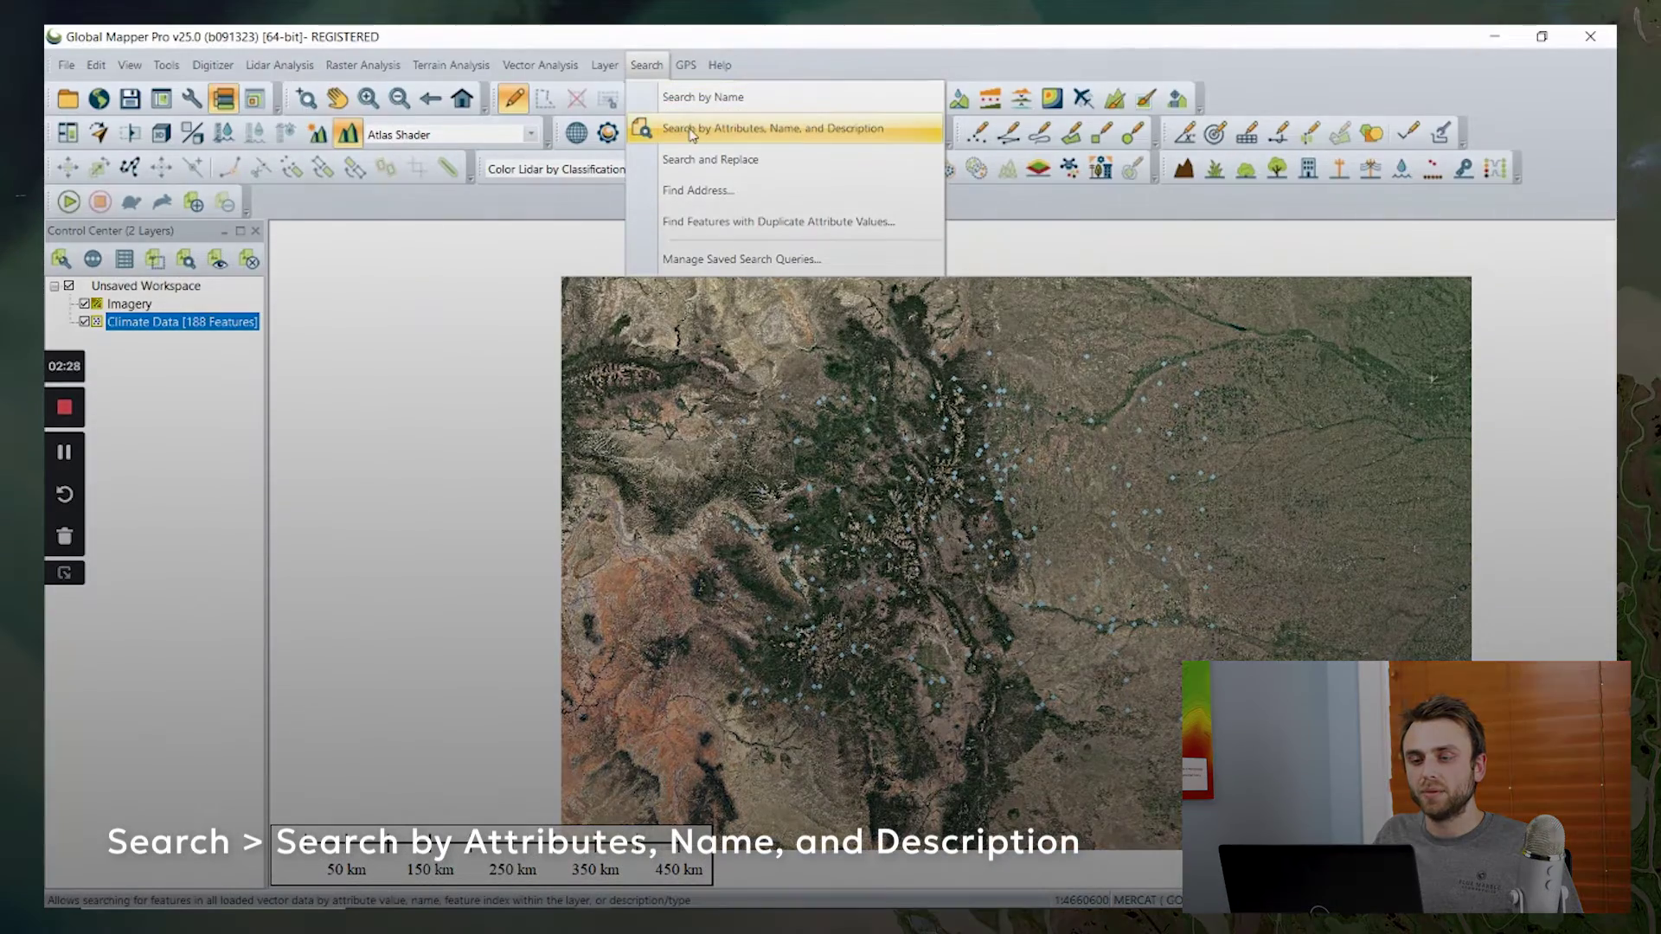
left_click(756, 141)
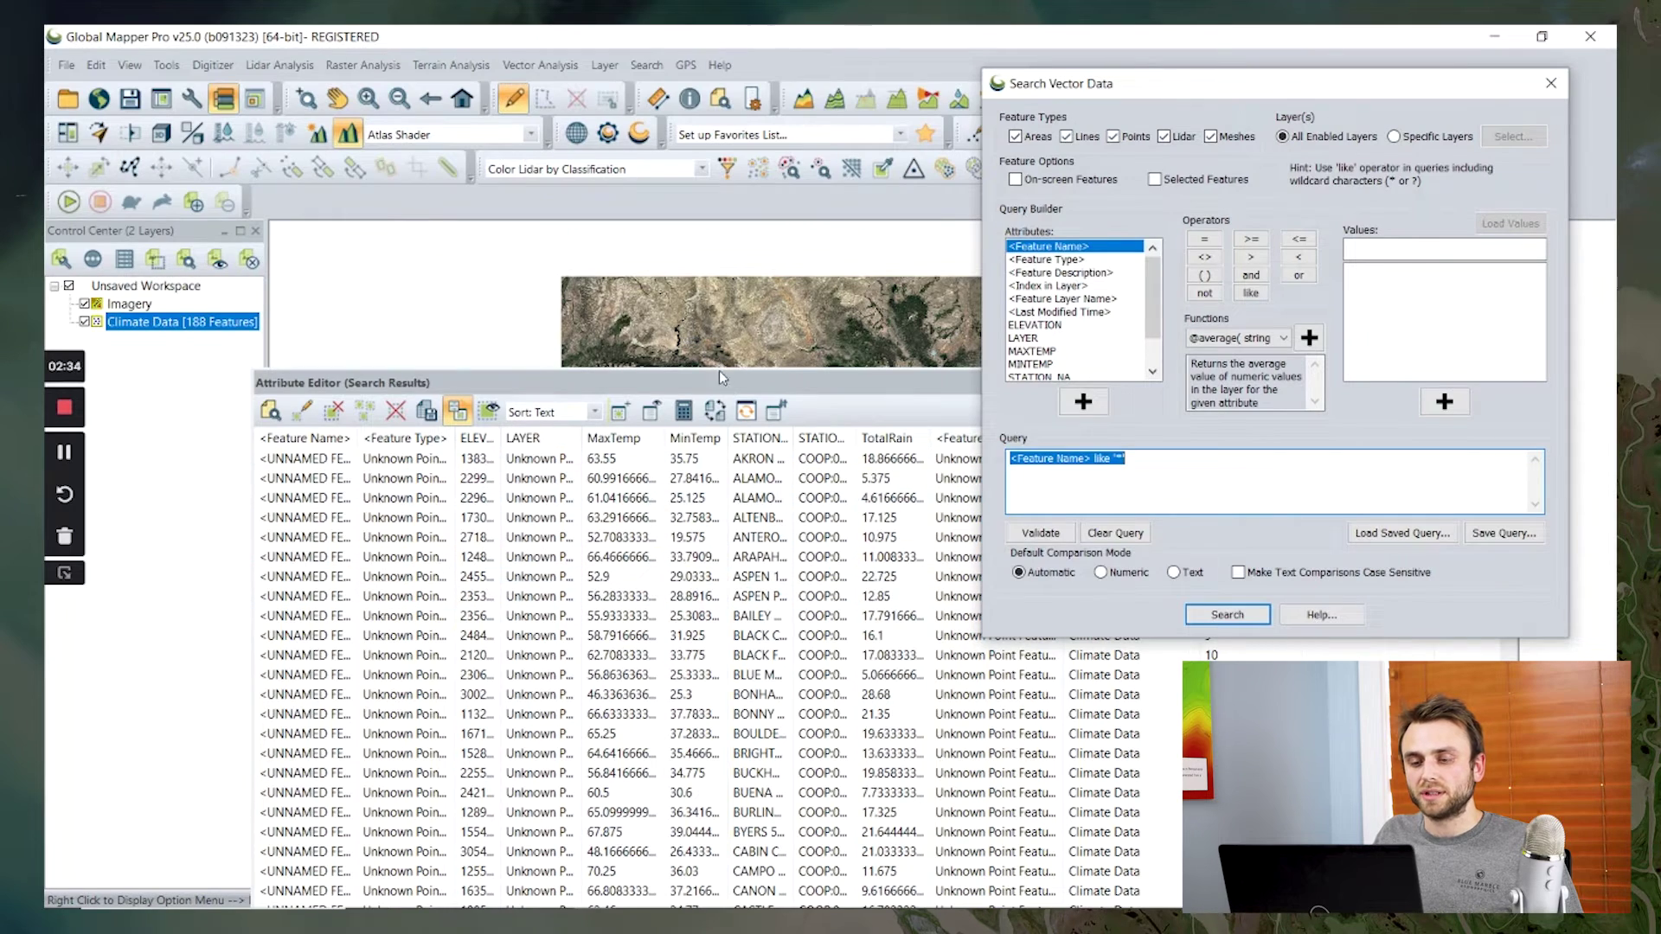
left_click_drag(722, 378, 941, 582)
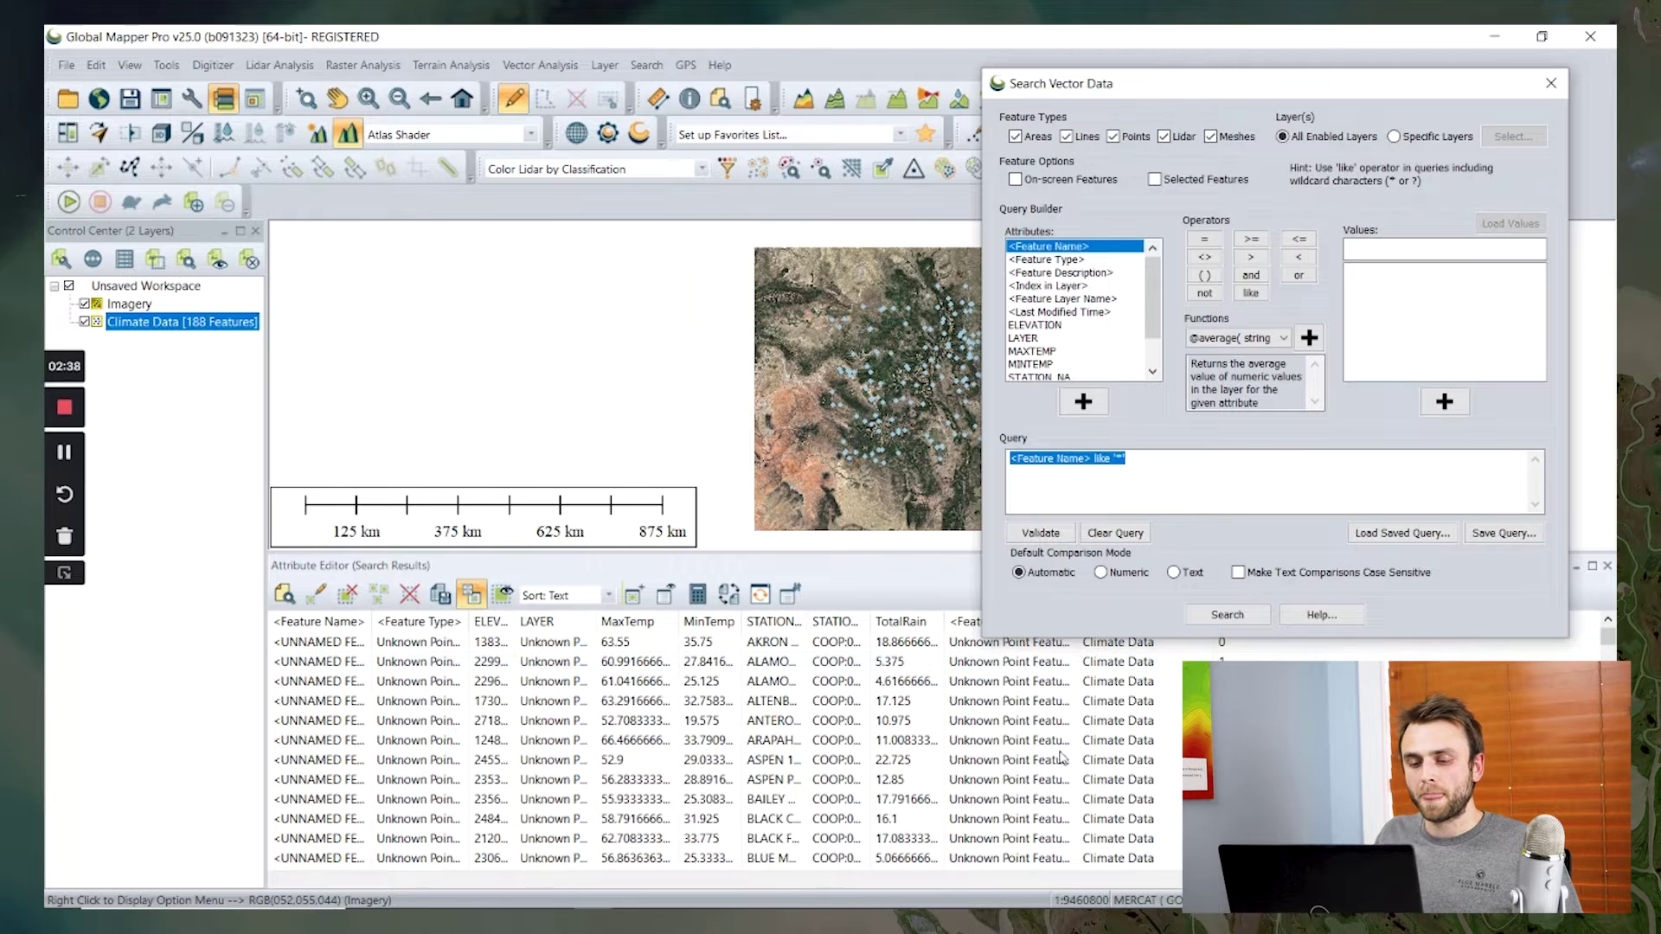
scroll(758, 718, "down", 5)
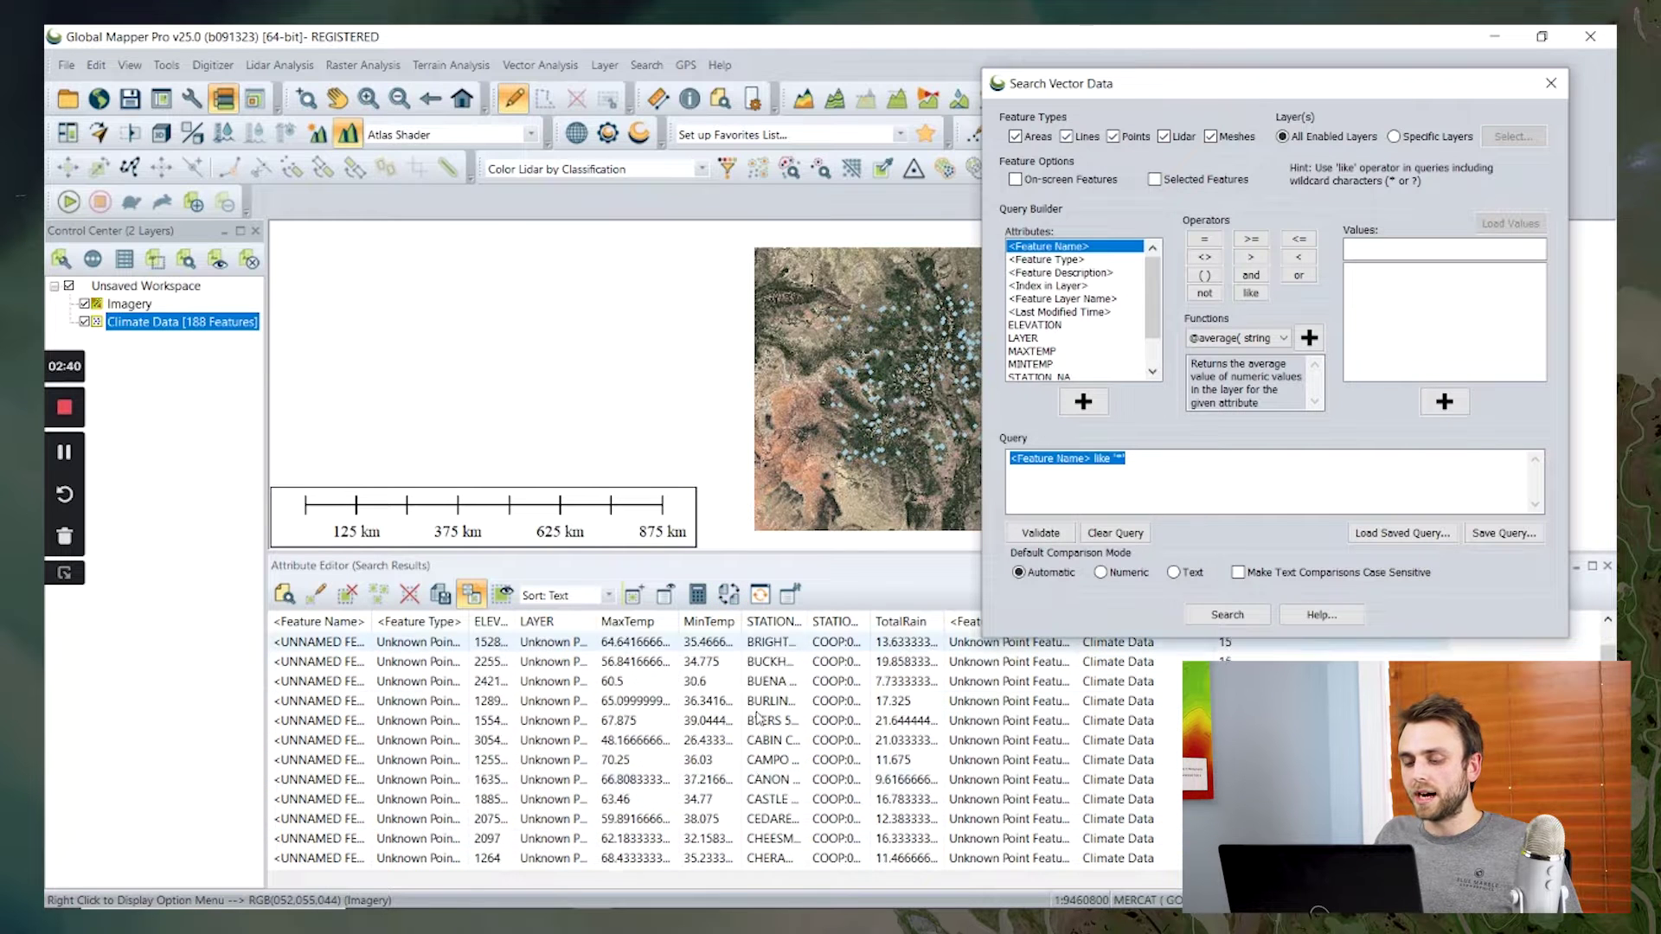
scroll(758, 718, "down", 3)
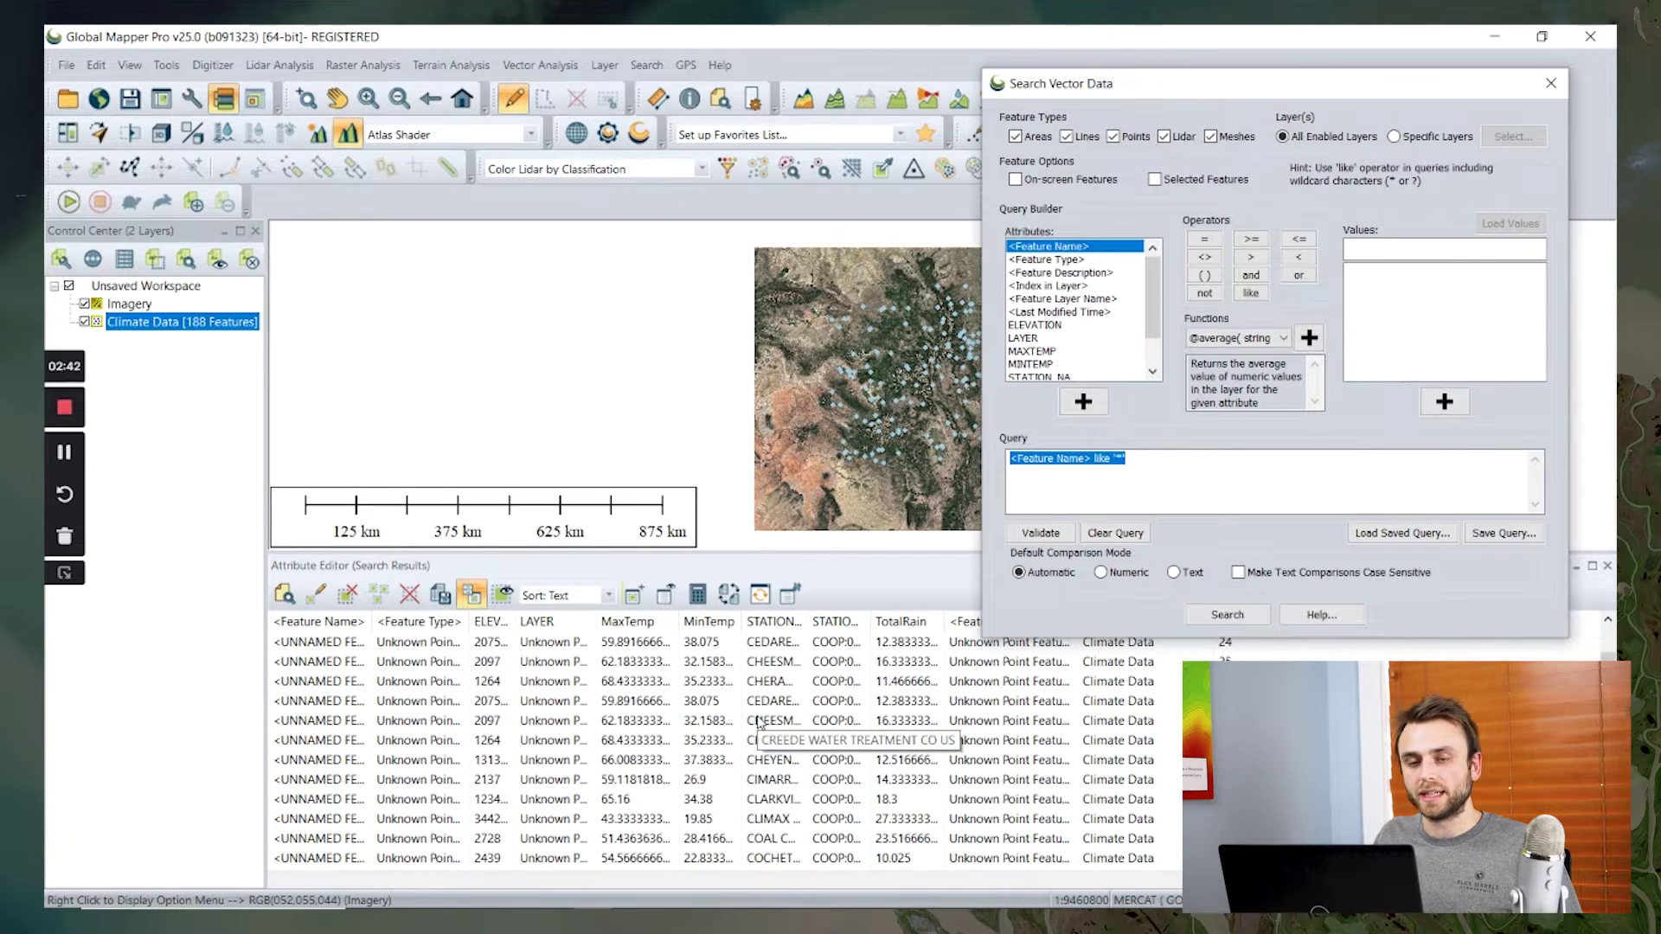
scroll(758, 723, "up", 8)
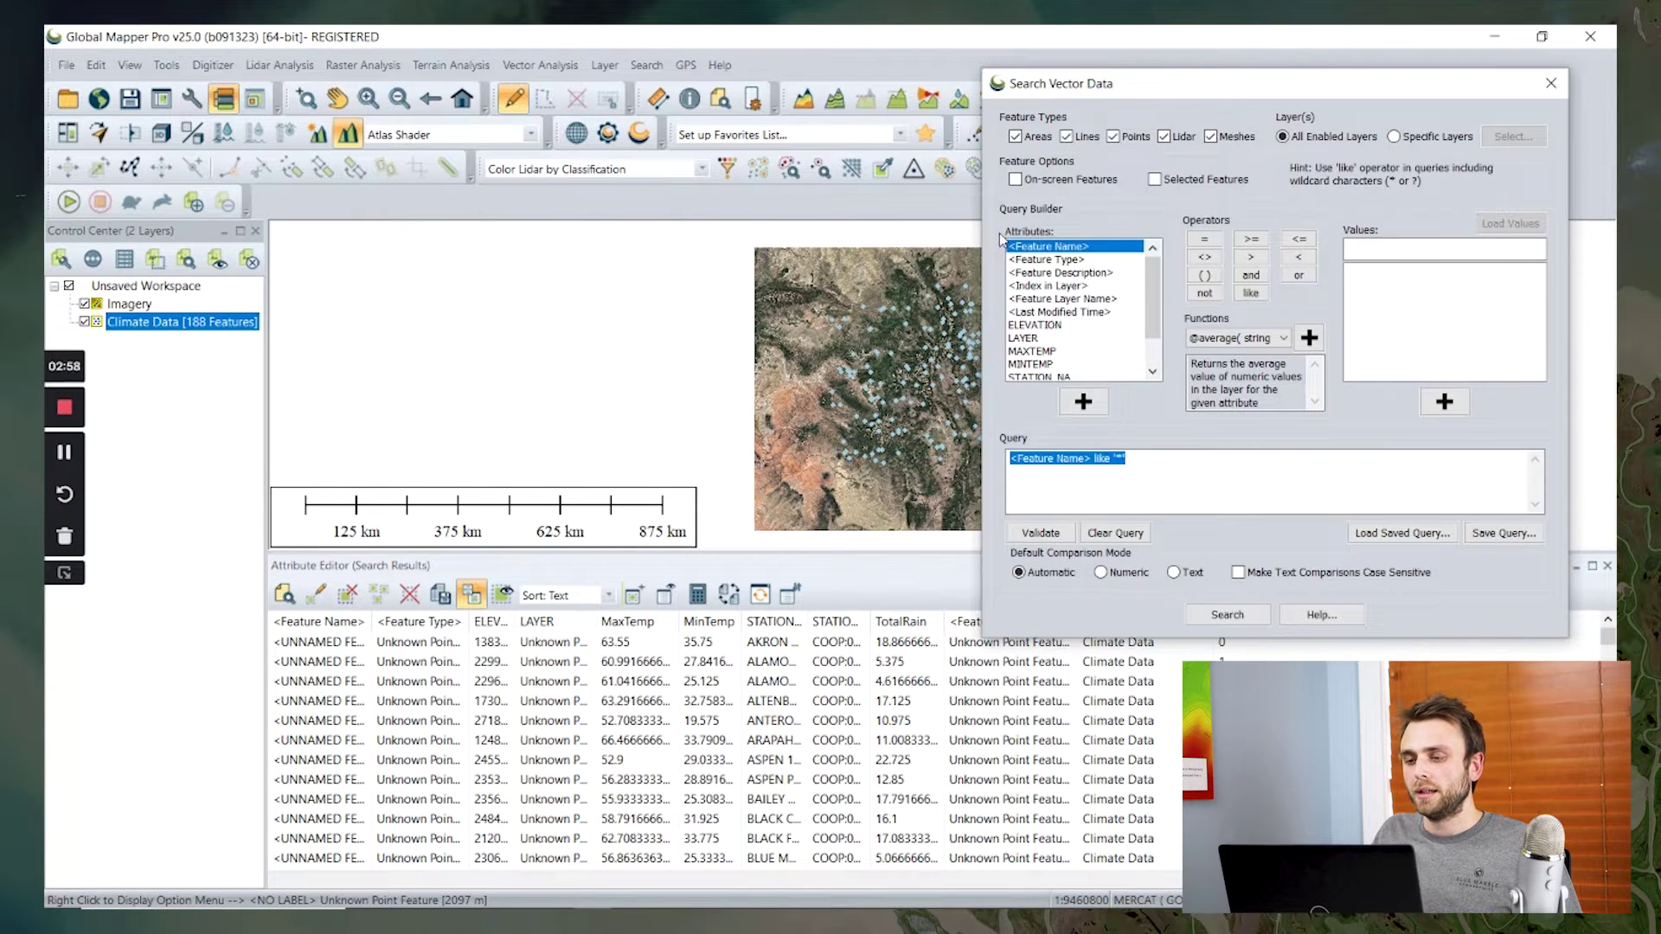
scroll(1045, 371, "down", 3)
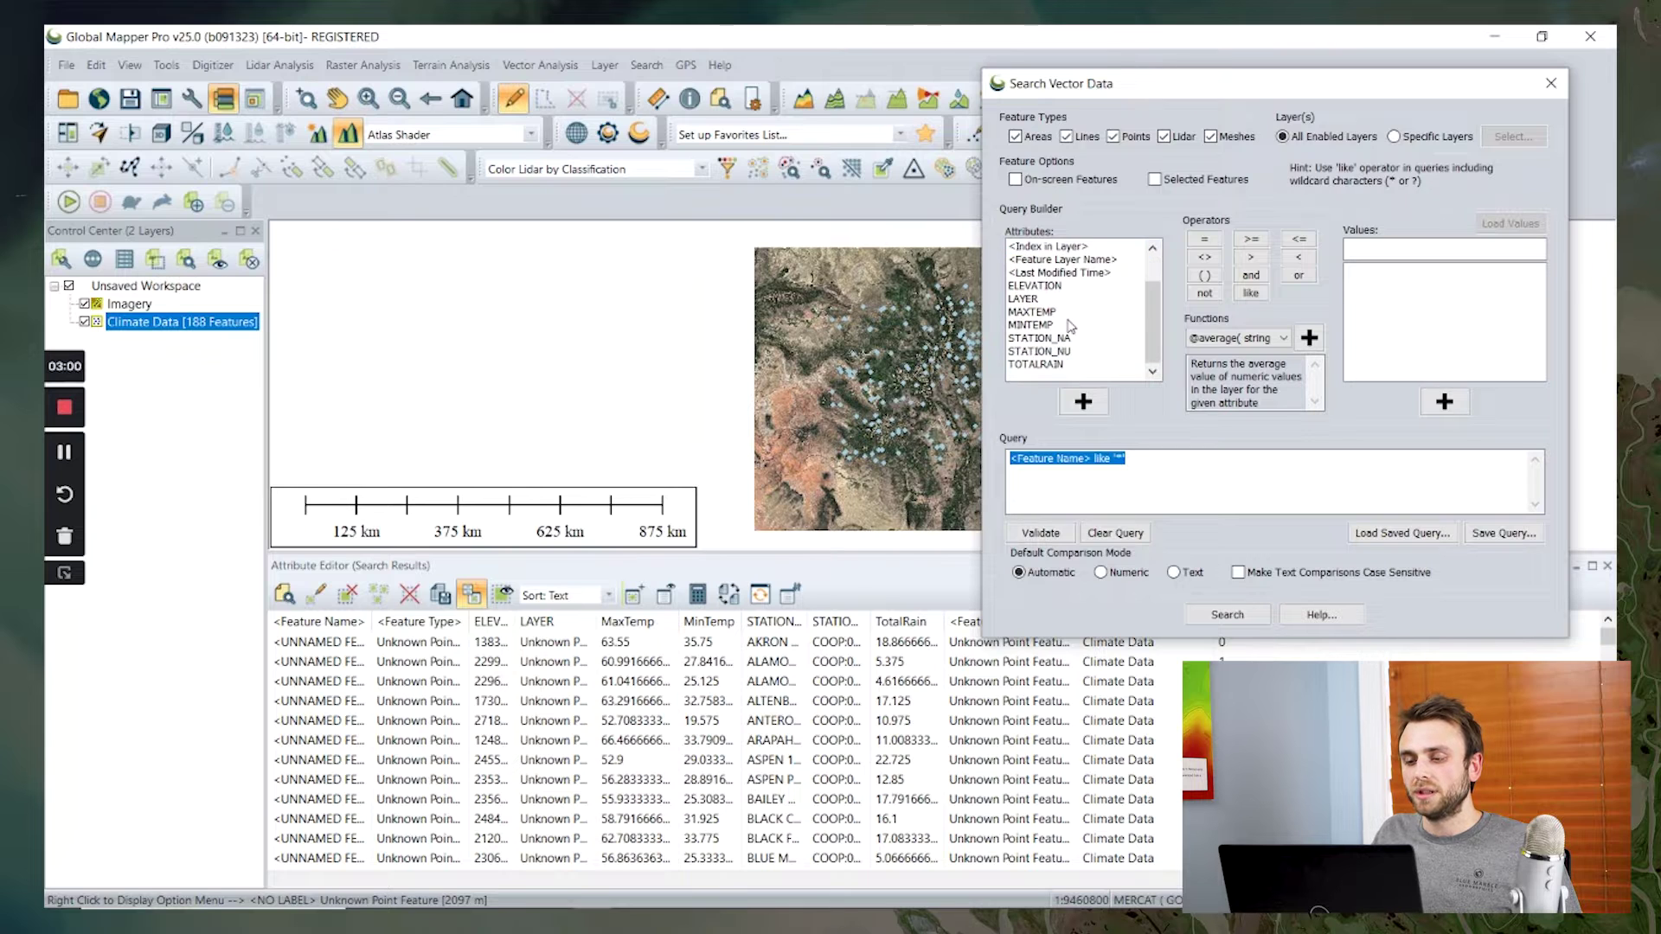
scroll(1045, 363, "up", 3)
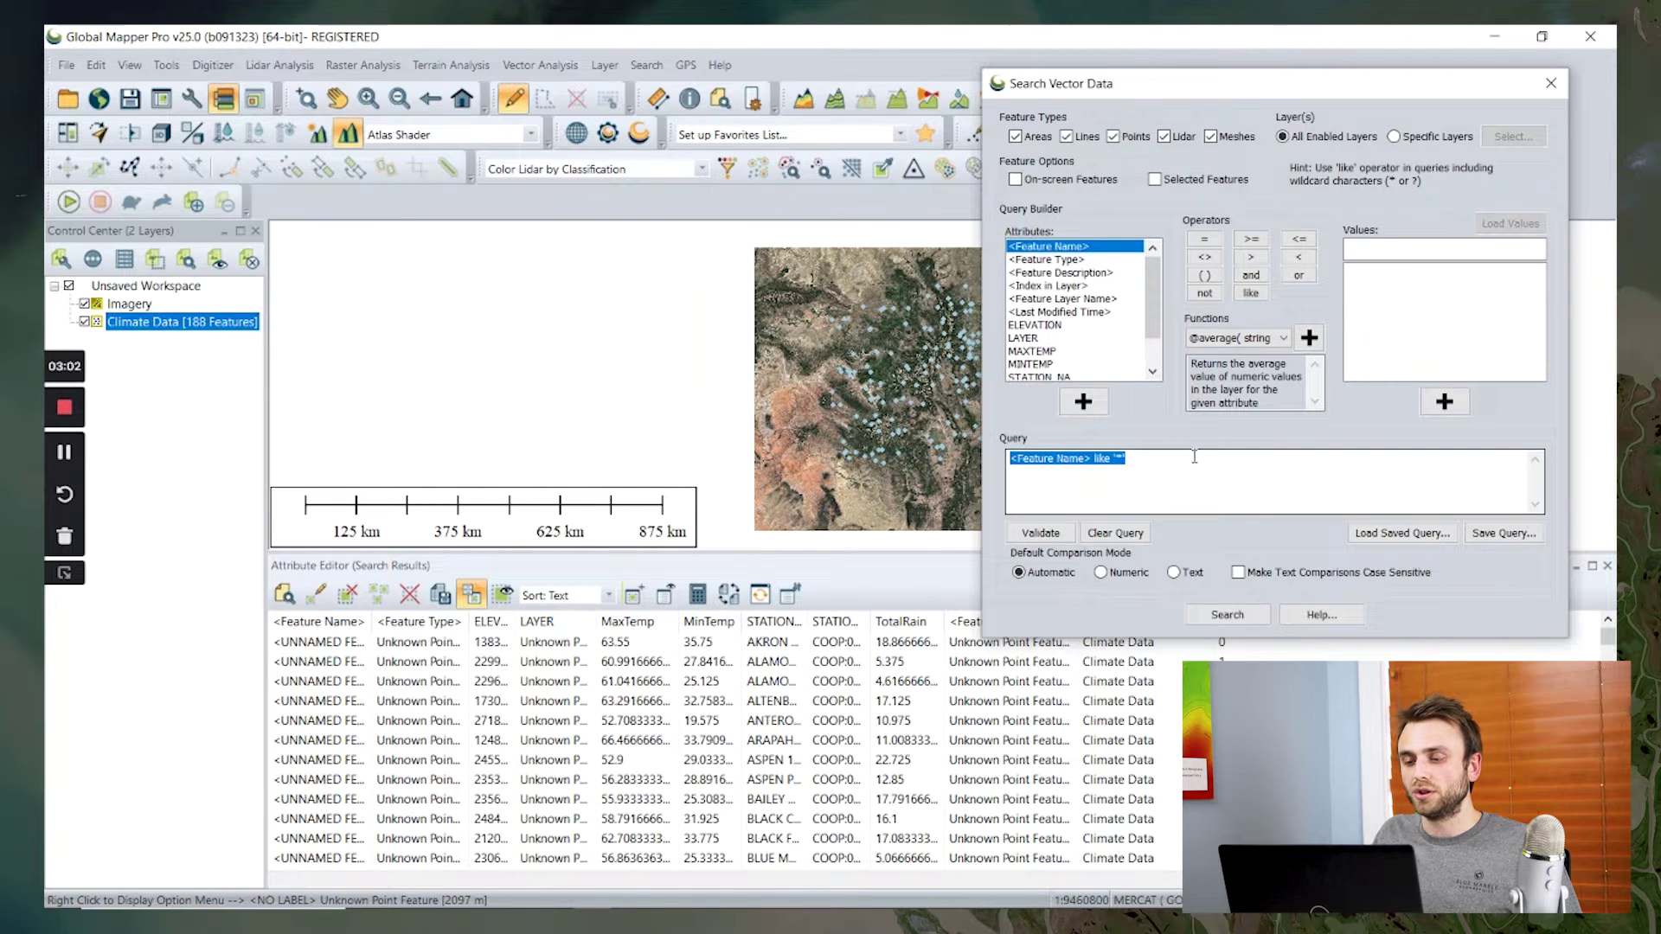
scroll(1087, 329, "down", 1)
scroll(1086, 329, "down", 2)
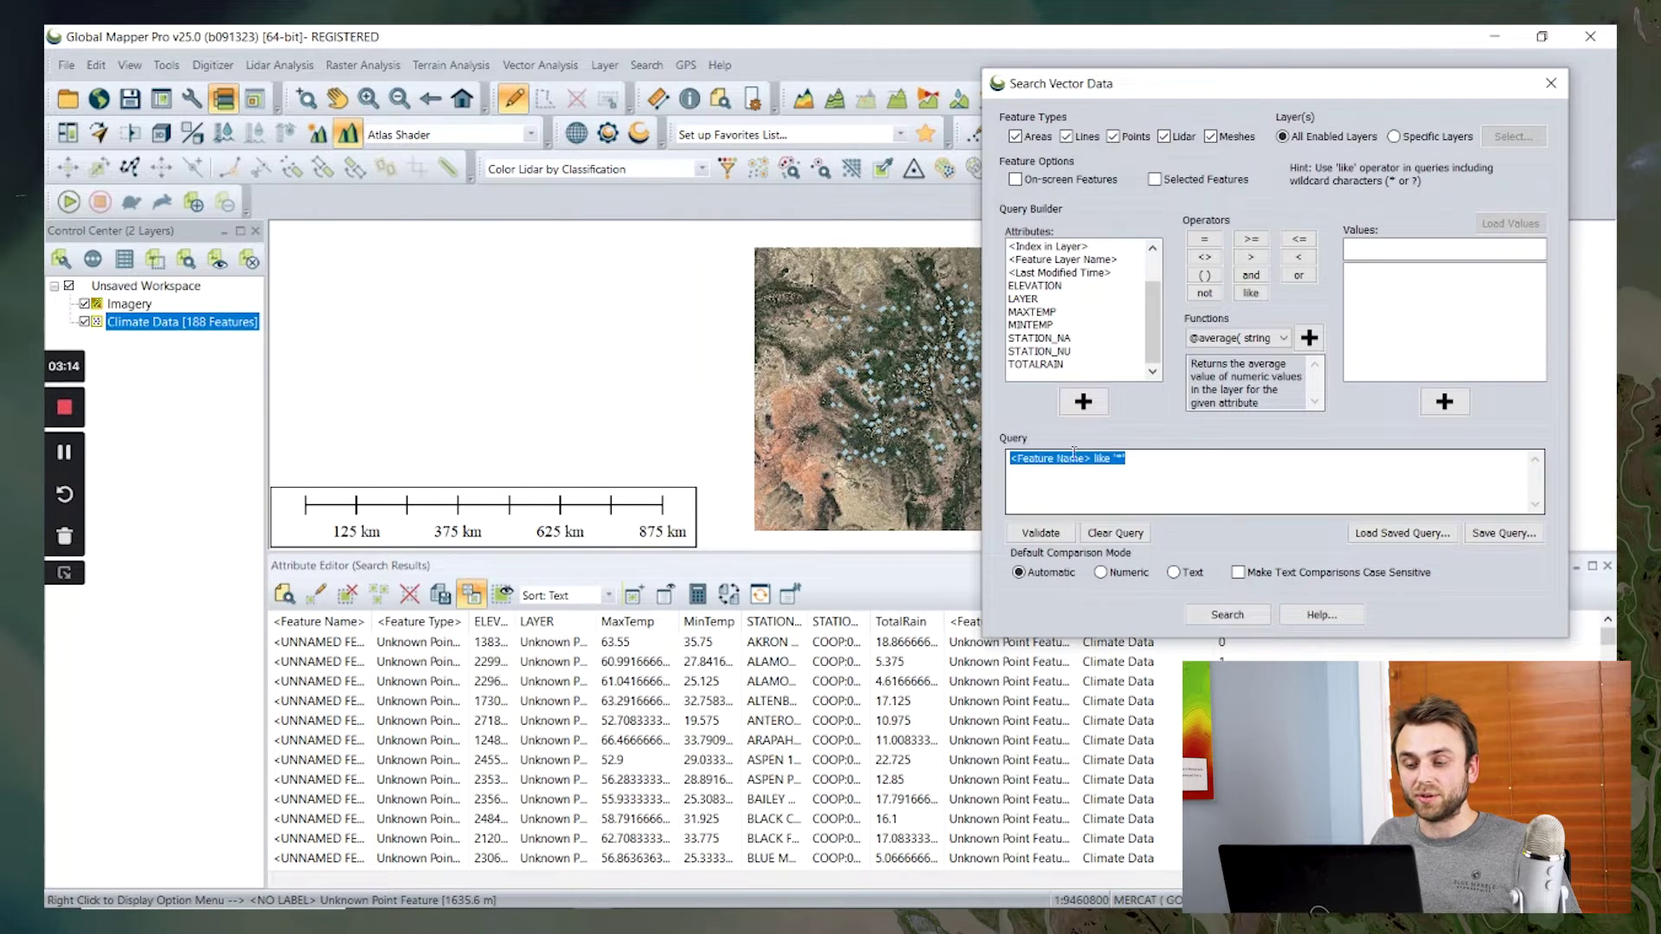
Step: Build the query %ELEVATION% > 2450 and %TOTALRAIN% > 20 and validate it
left_click(1047, 286)
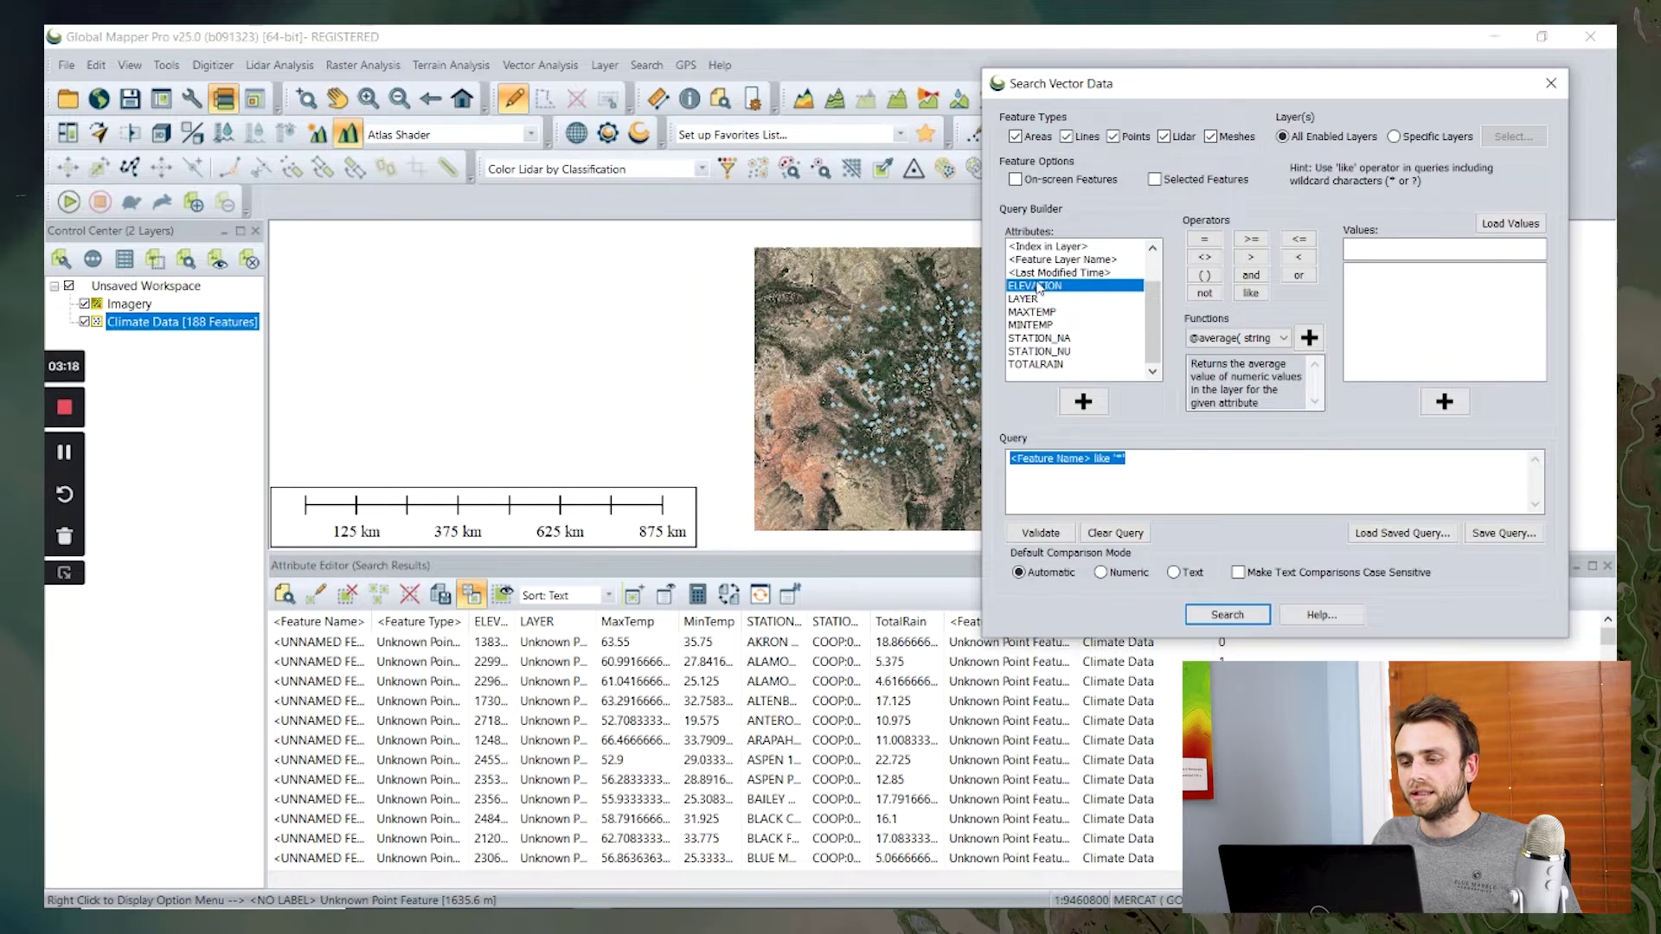
left_click(1083, 401)
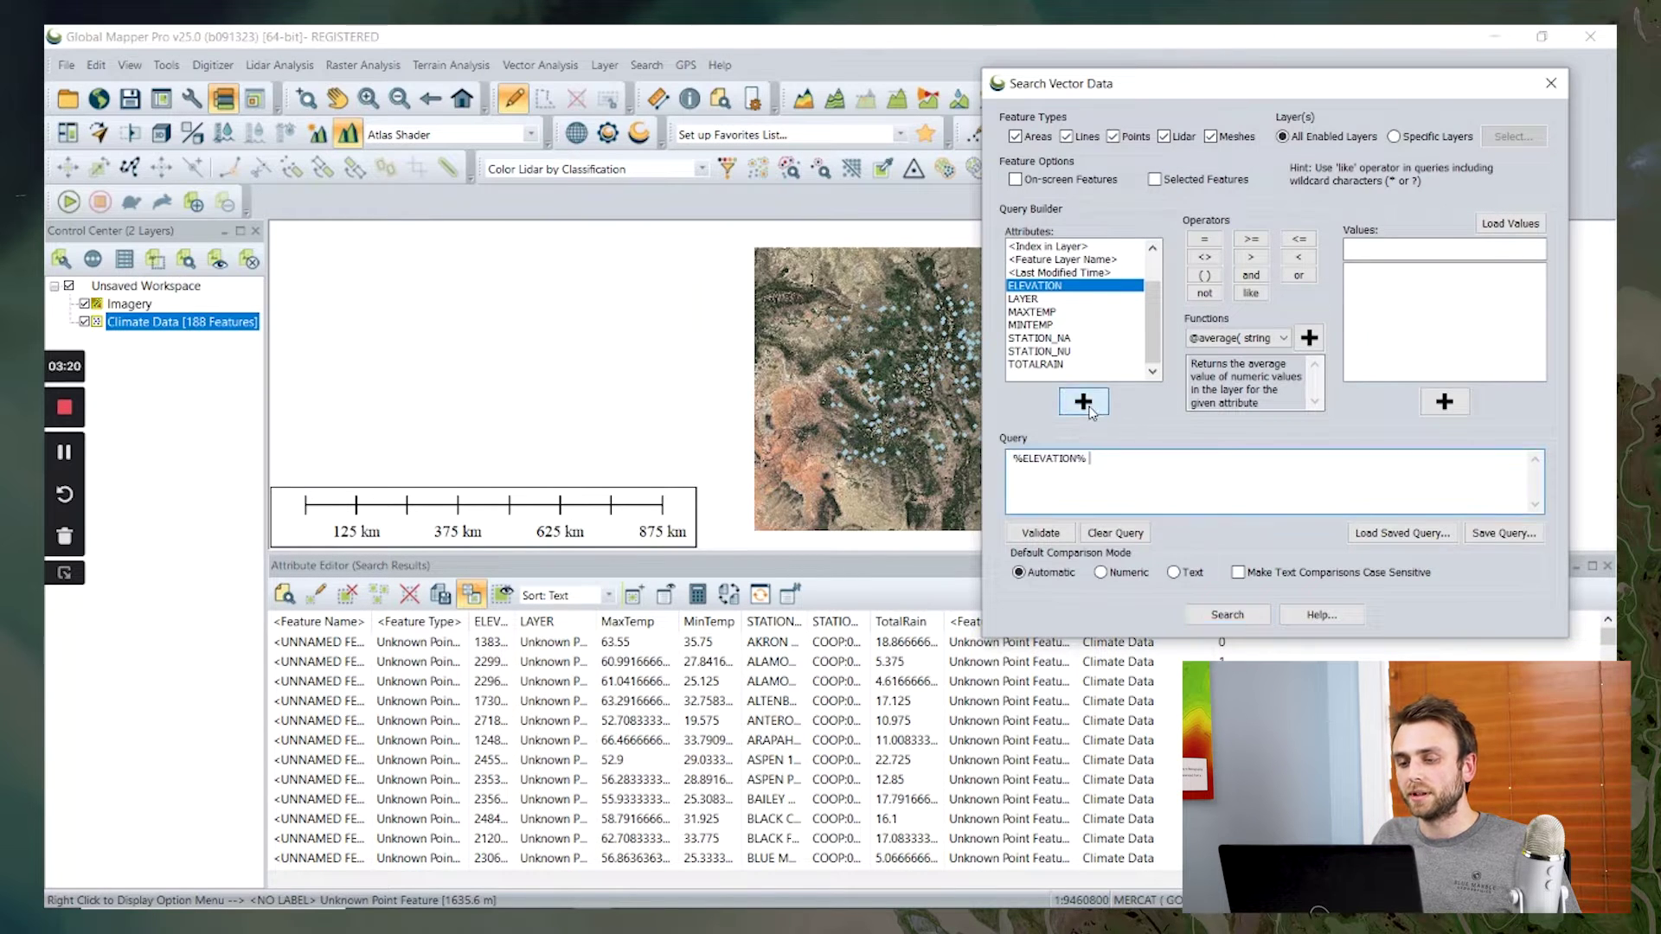
left_click(1251, 258)
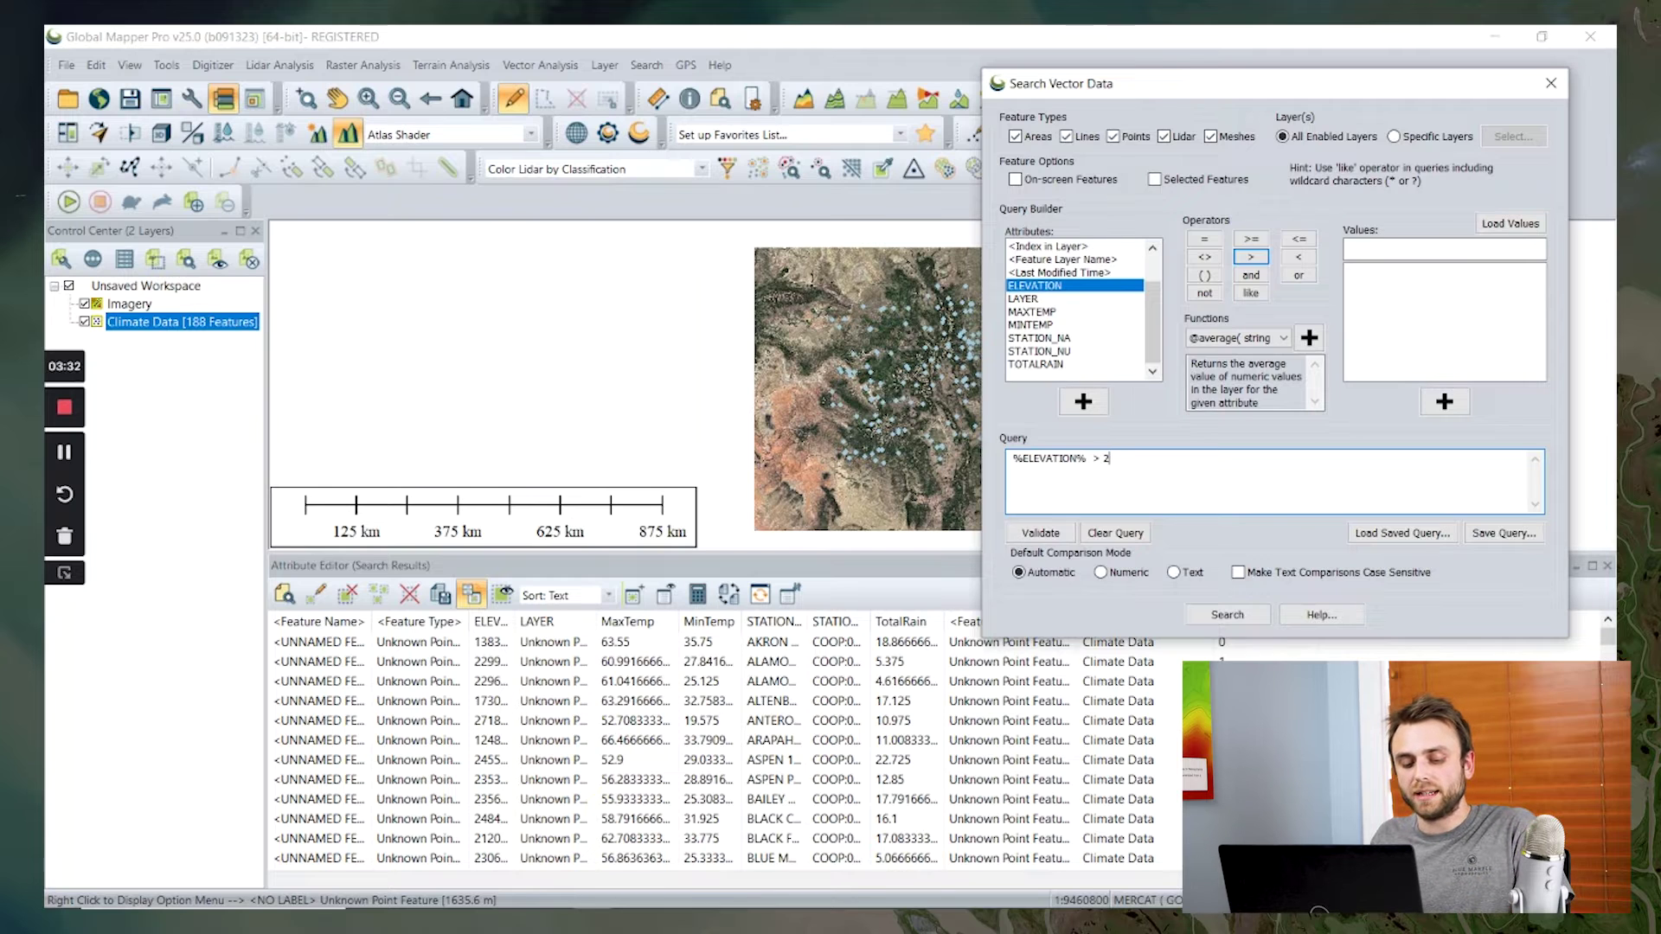
type("2450")
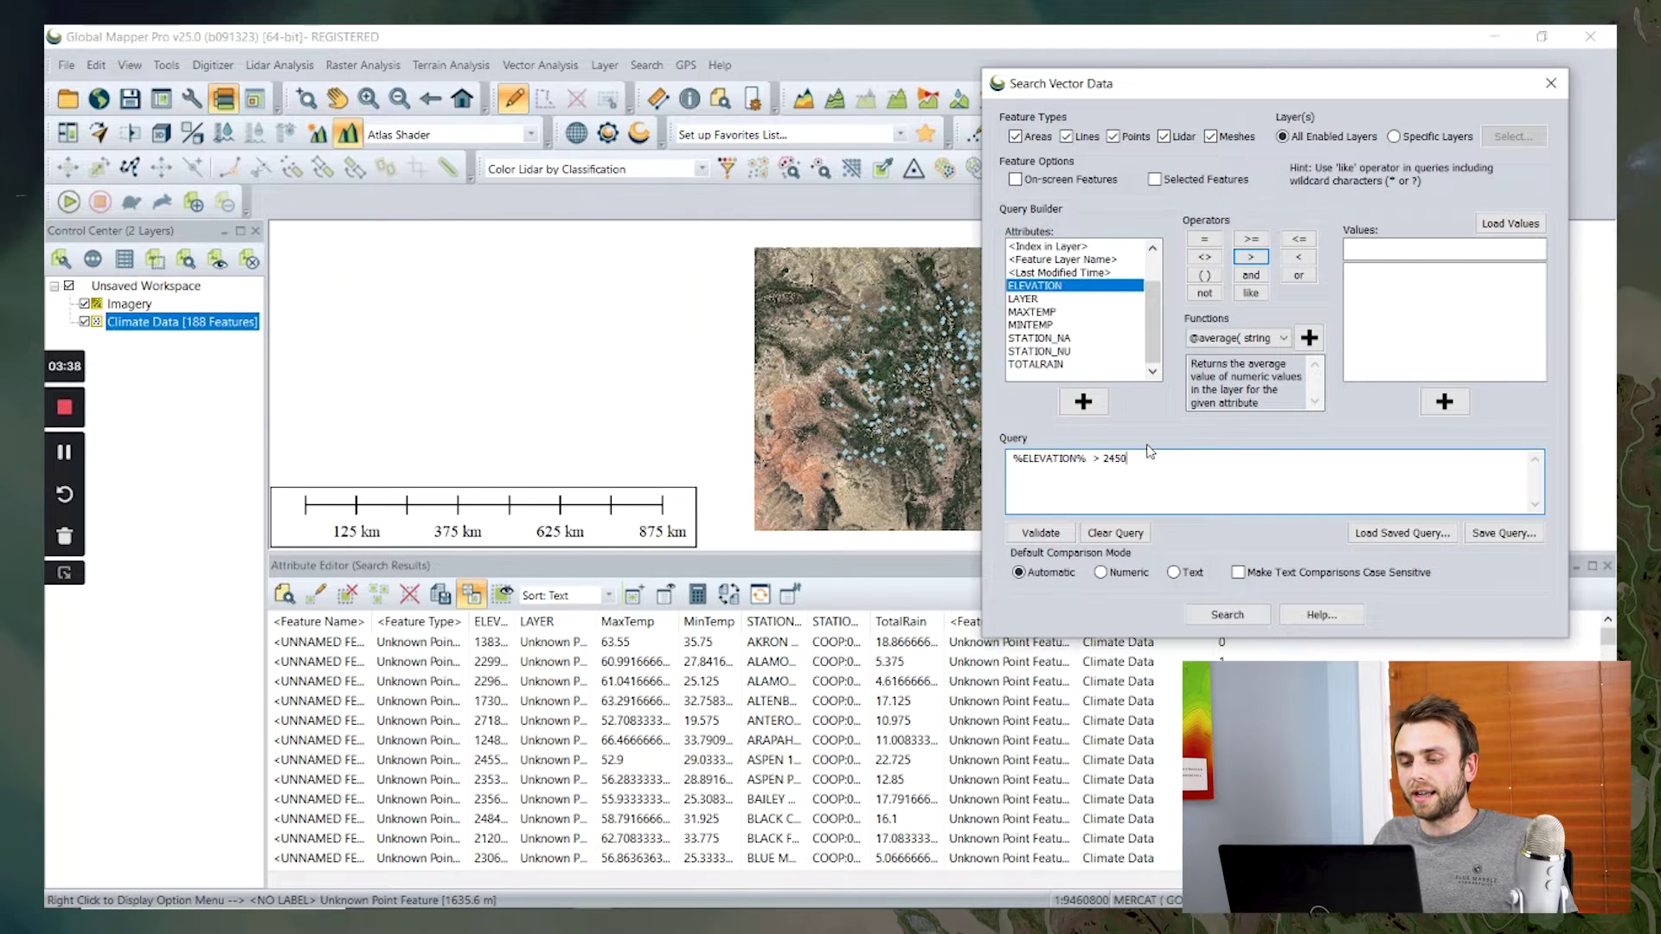
left_click(1252, 276)
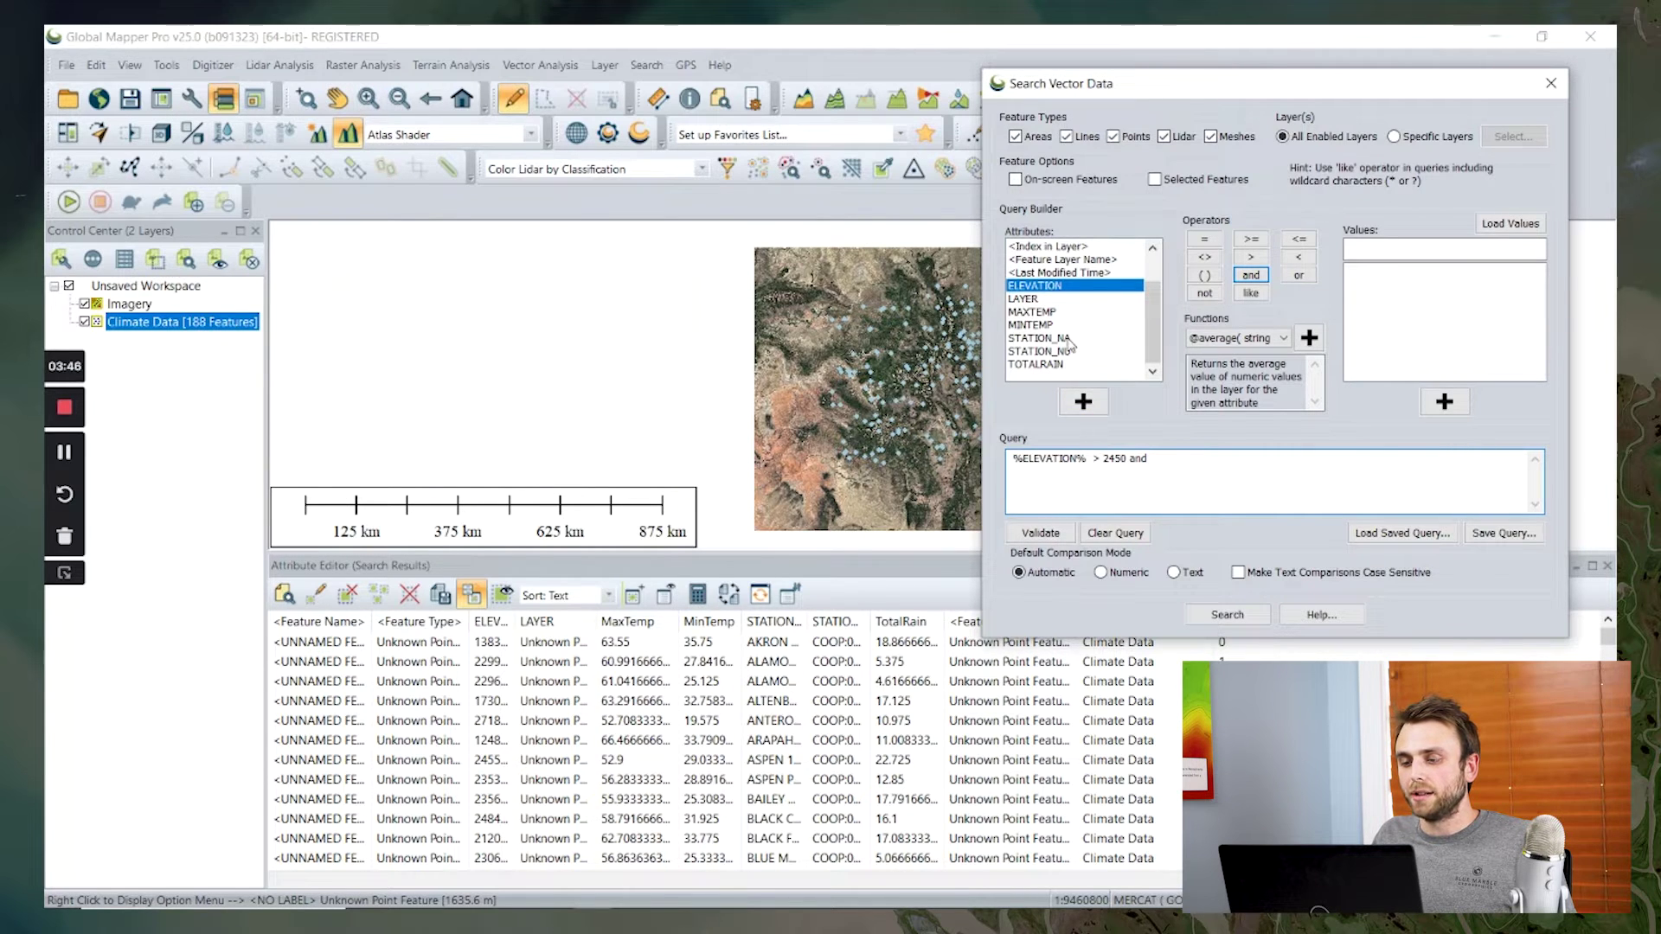
left_click(1056, 364)
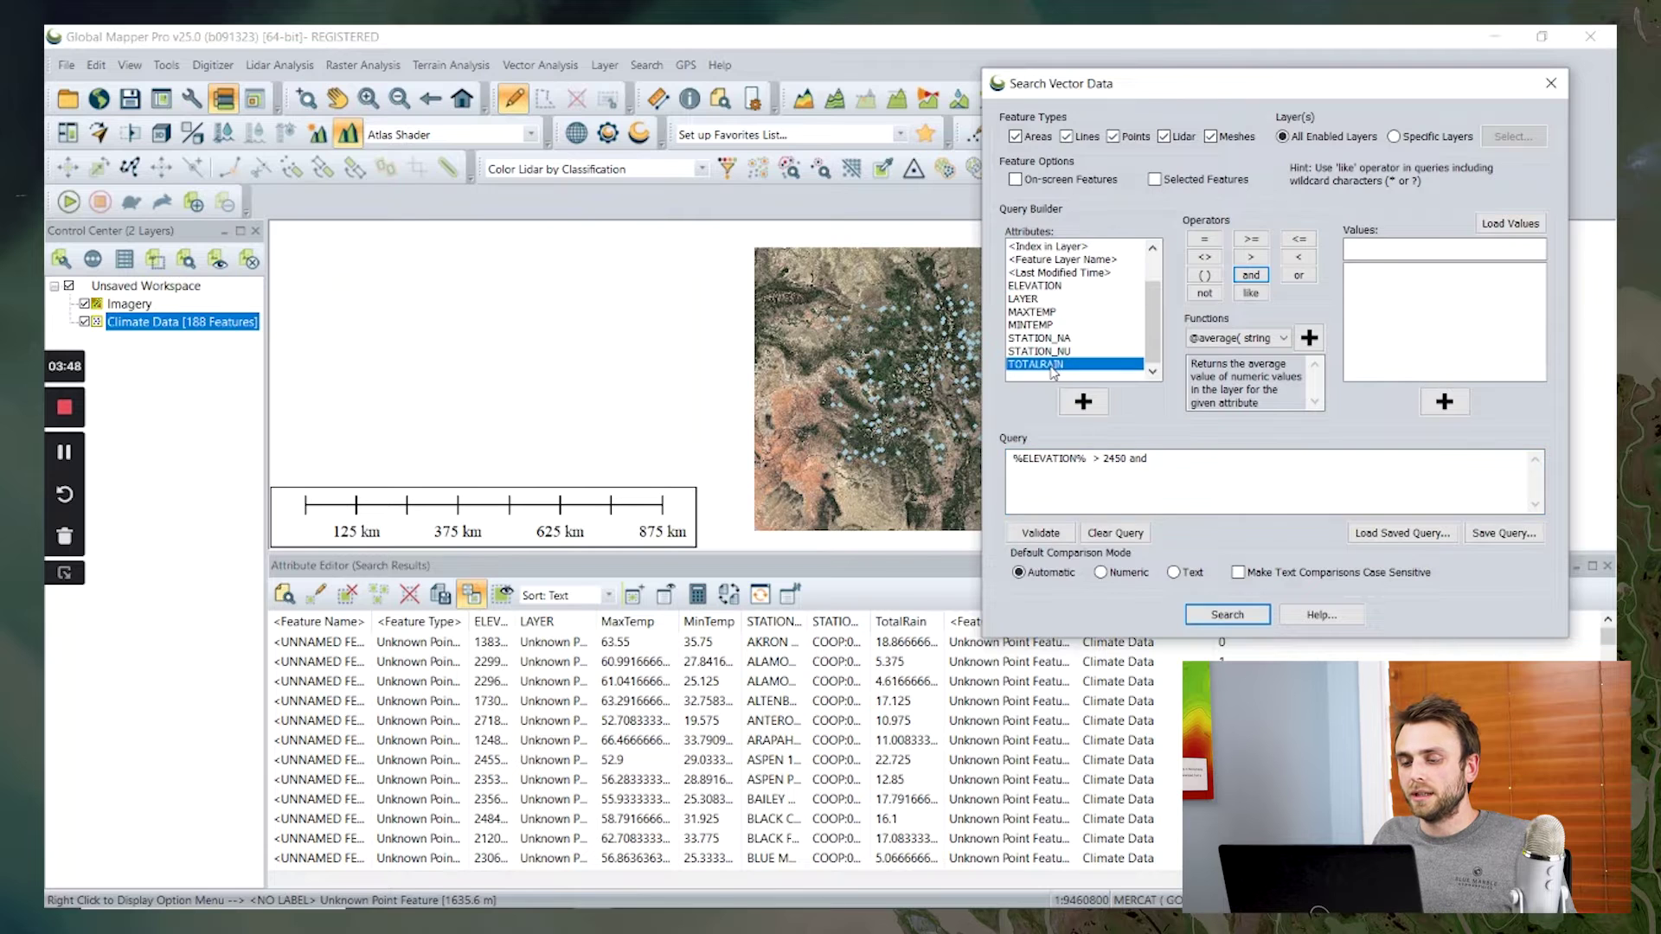
left_click(1085, 402)
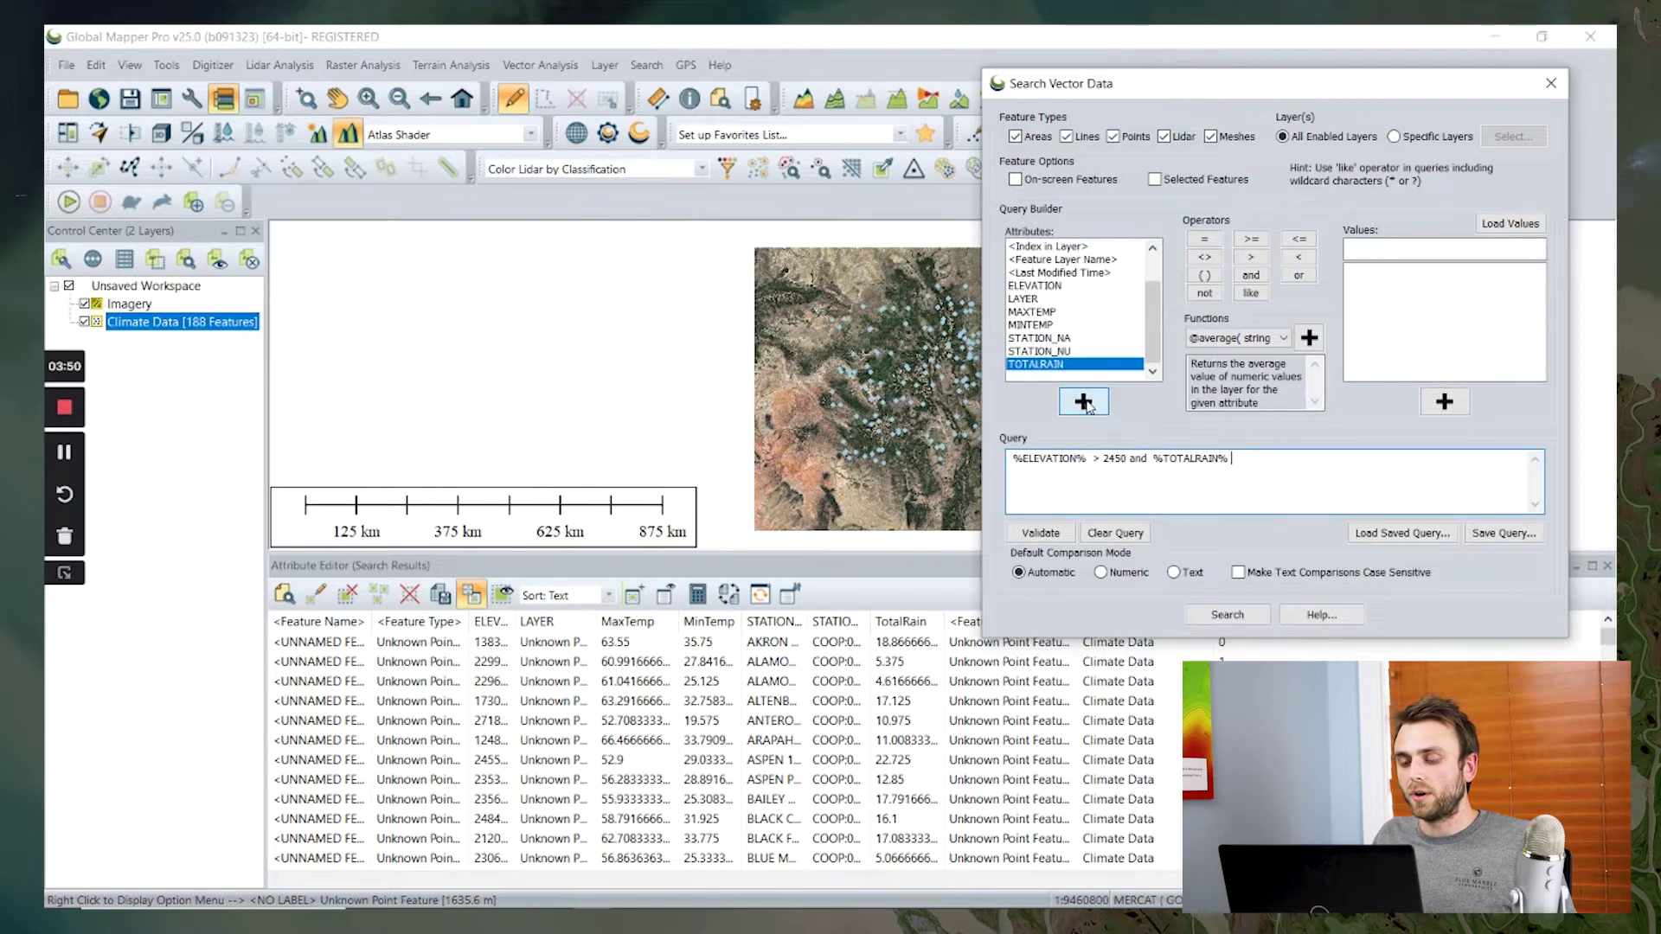
left_click(1251, 257)
type("20")
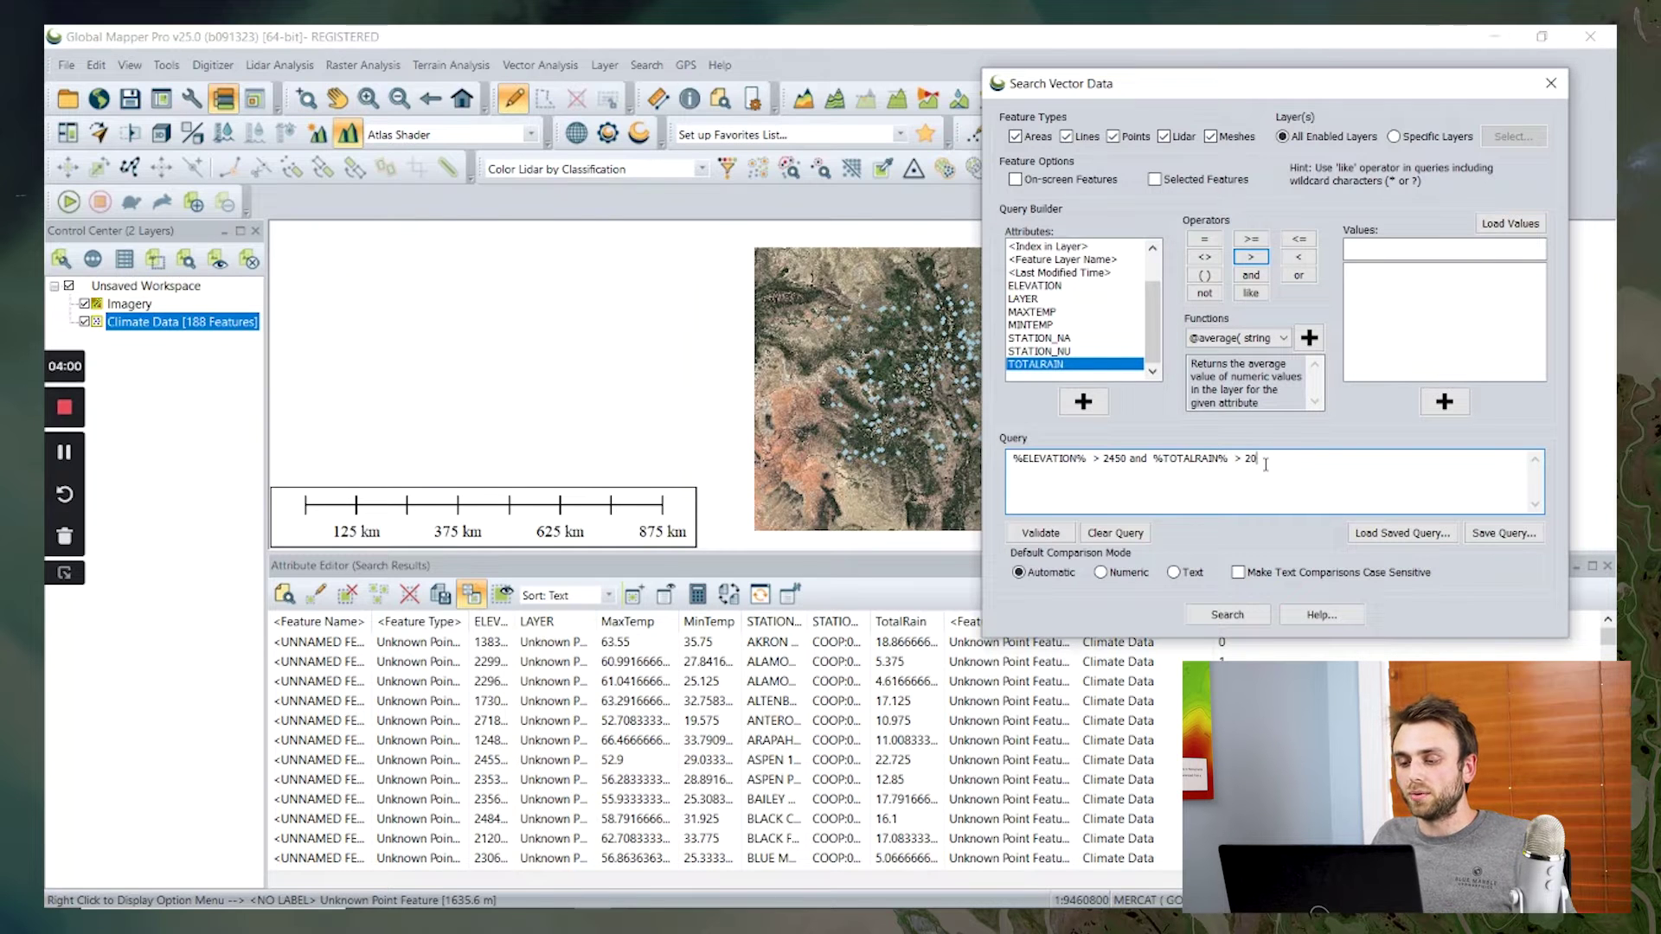
left_click(1042, 534)
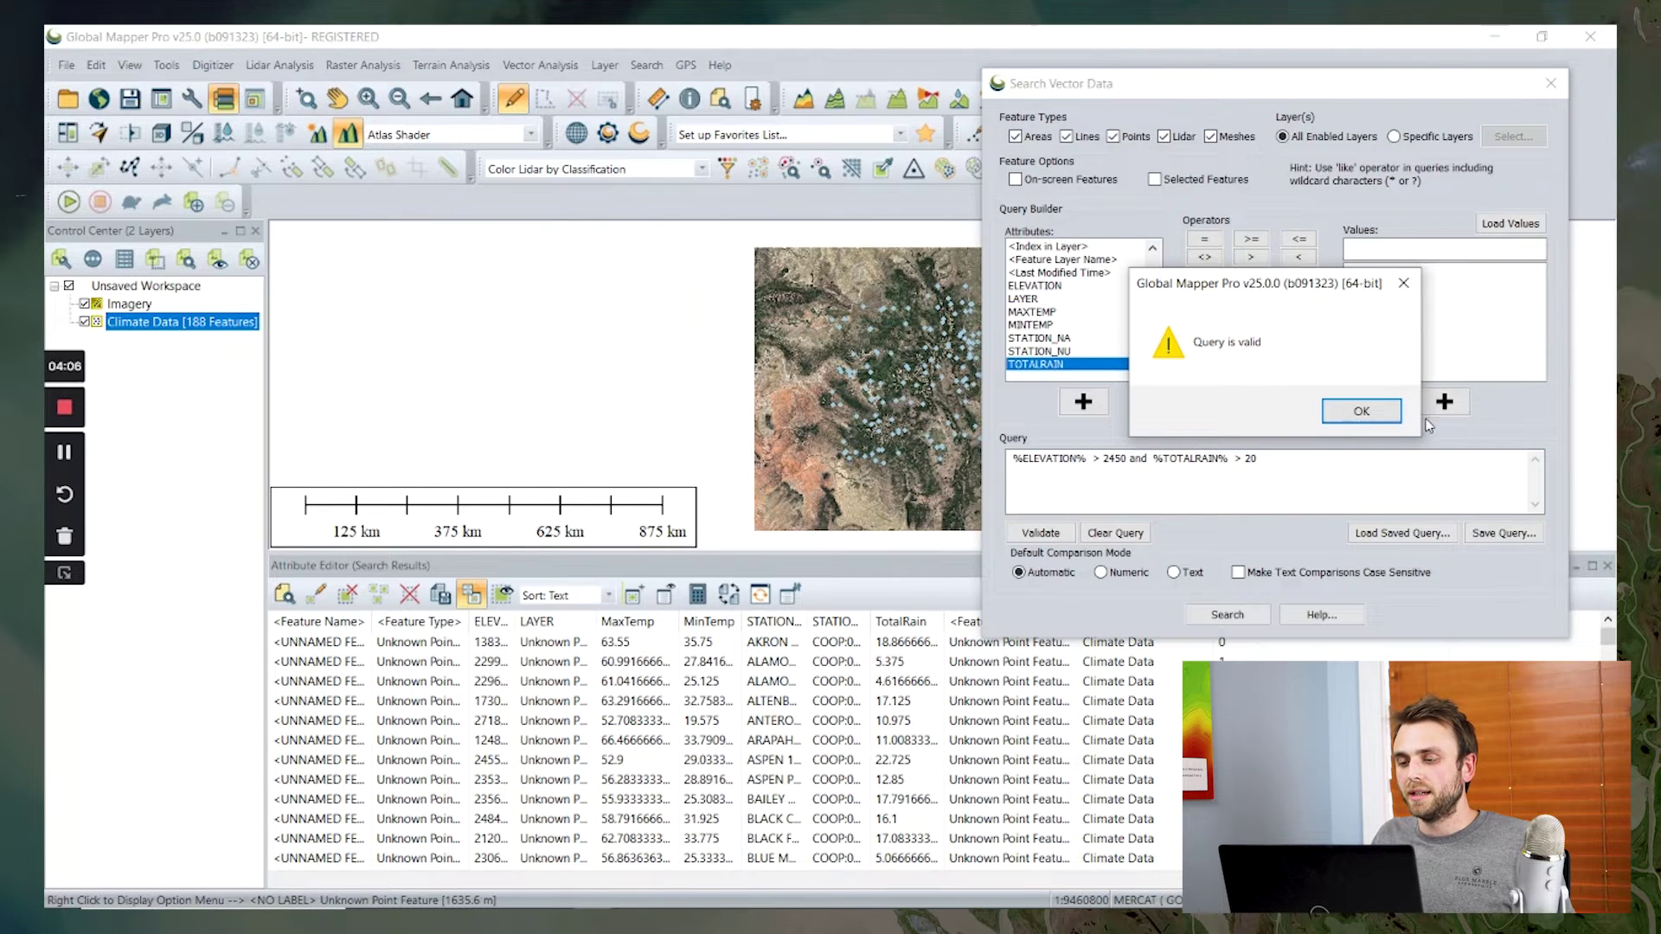
Step: Run the query, then select and copy all 12 matching stations from the results
left_click(1361, 411)
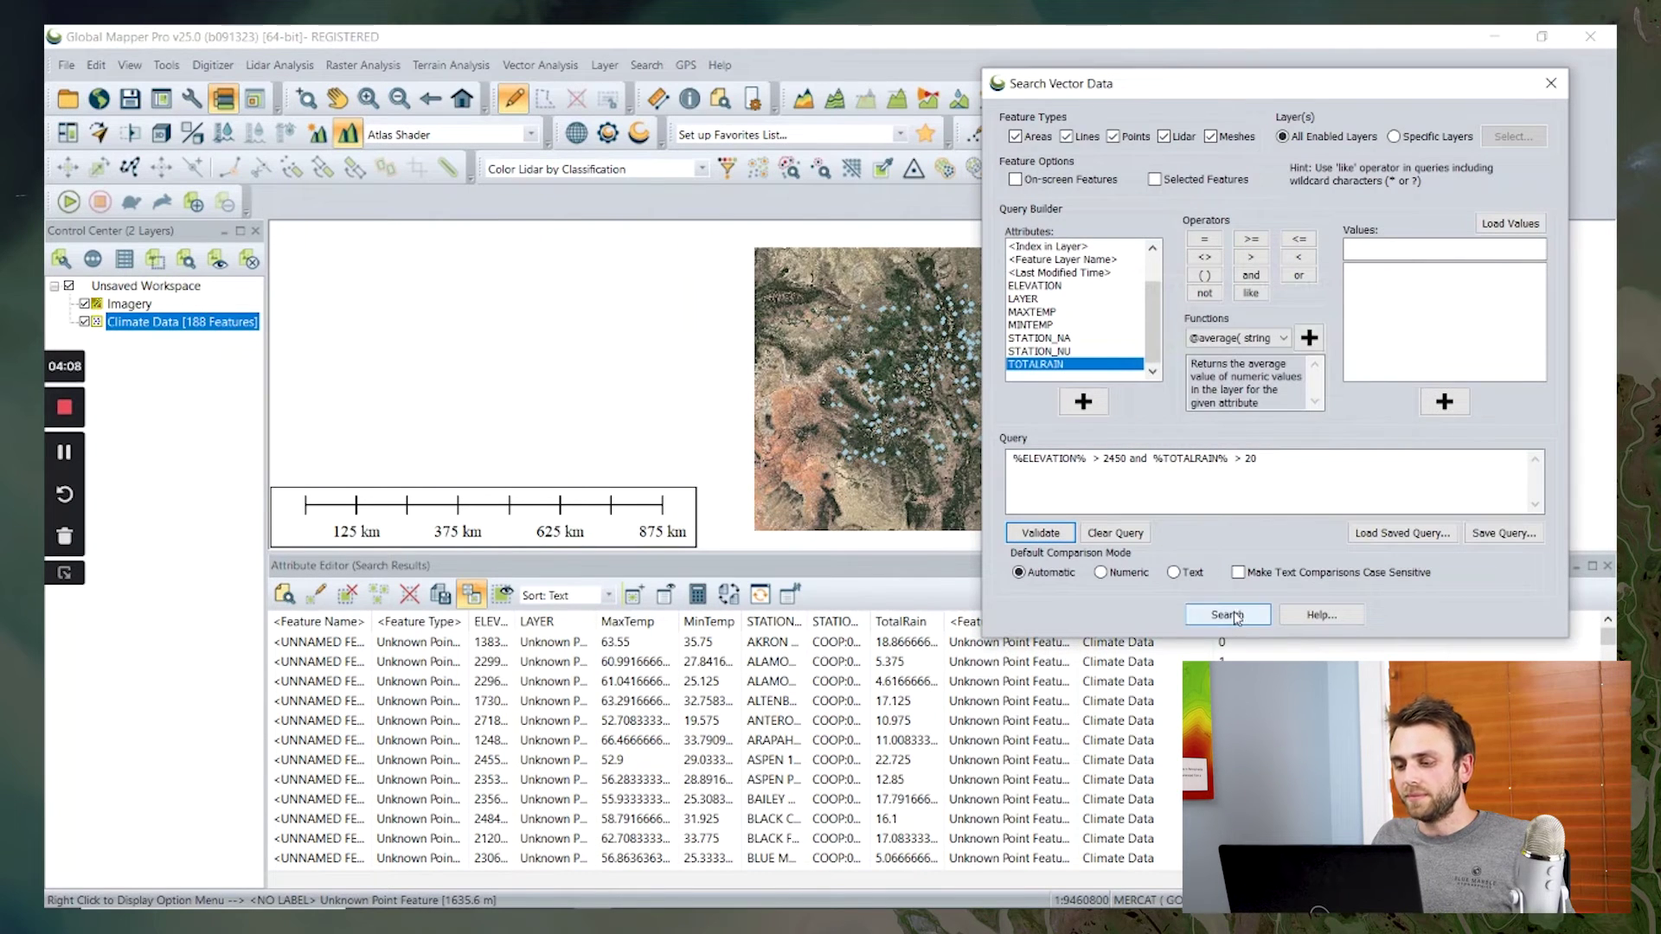
left_click(1228, 615)
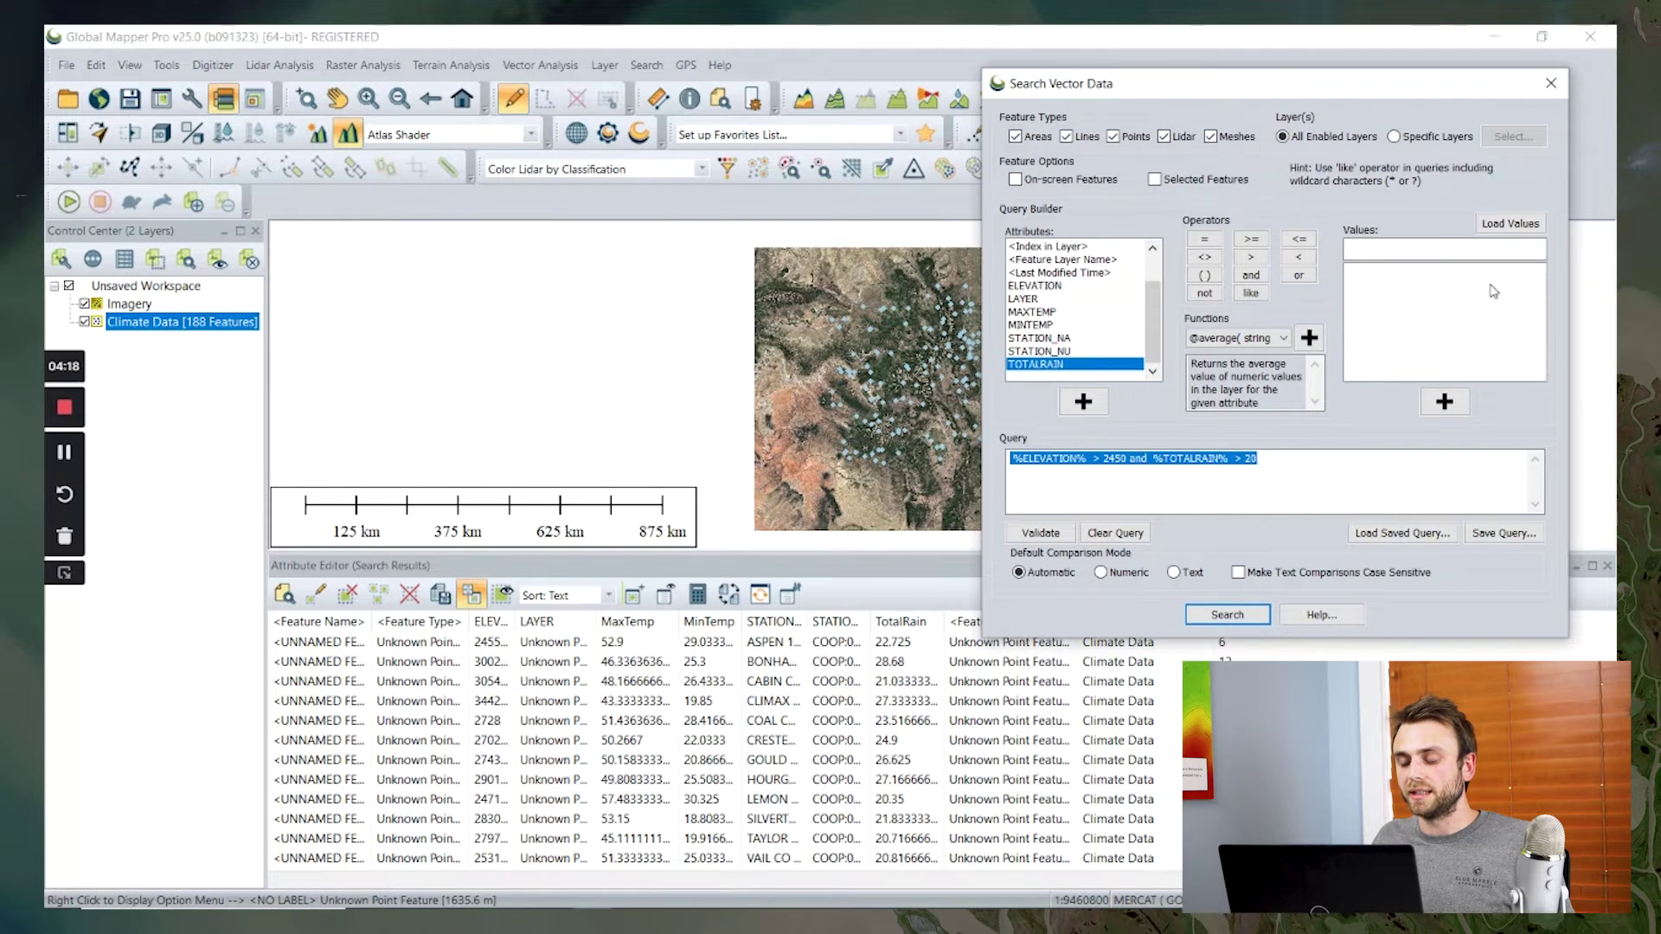
left_click(1541, 90)
left_click(547, 642)
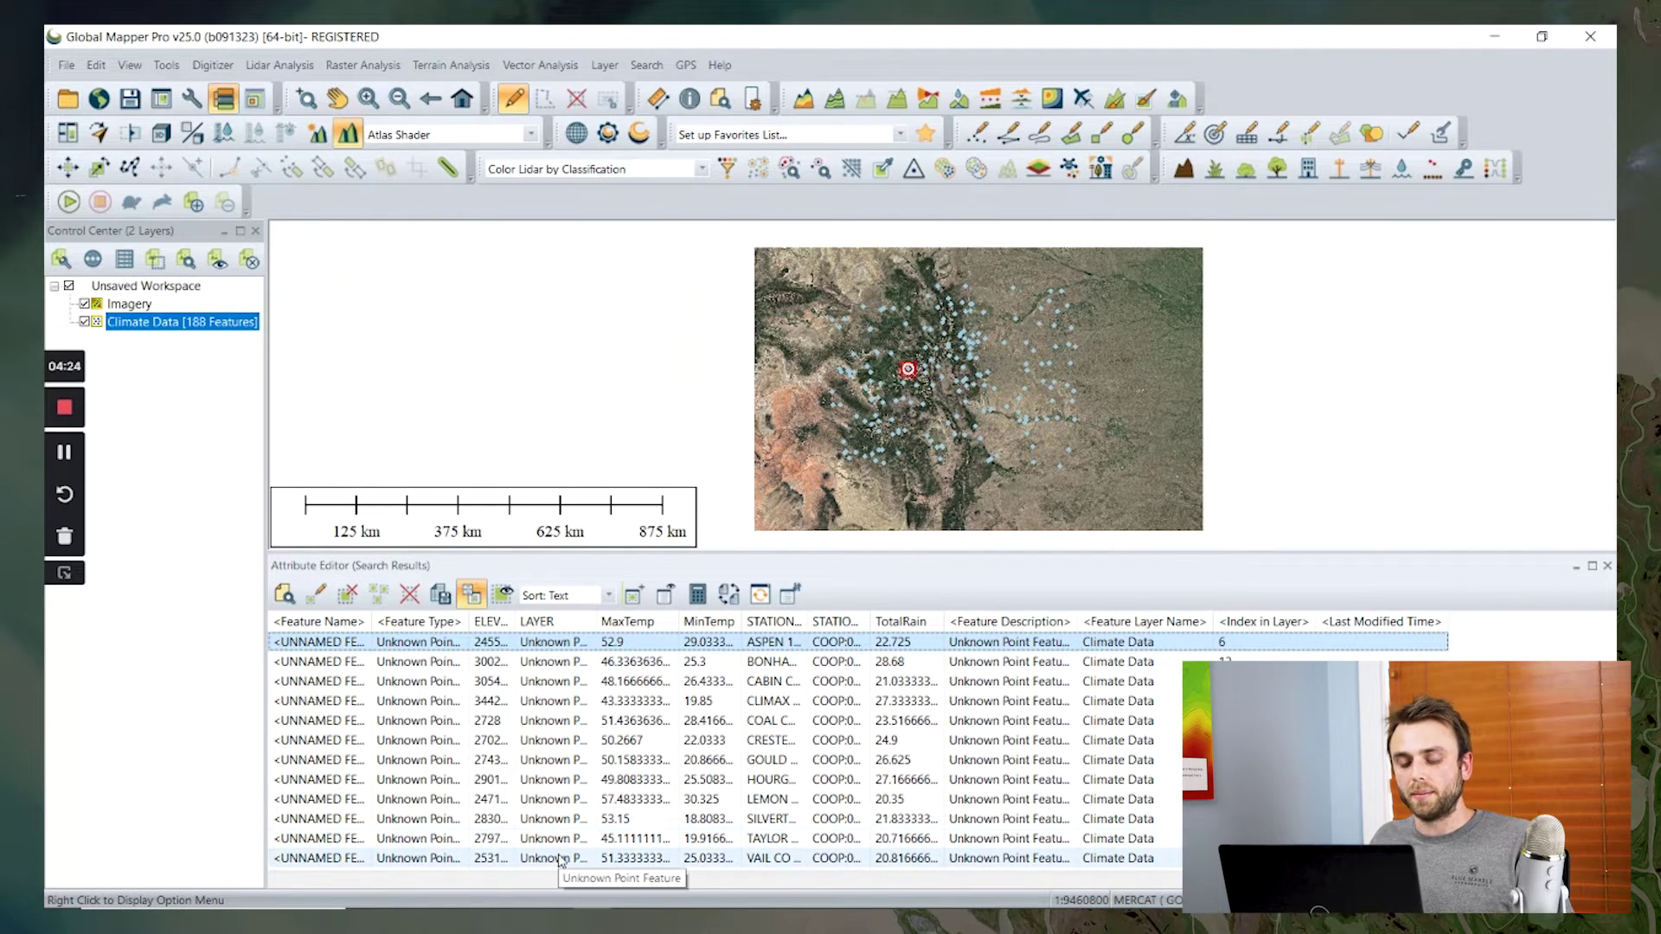
left_click(446, 858, "shift")
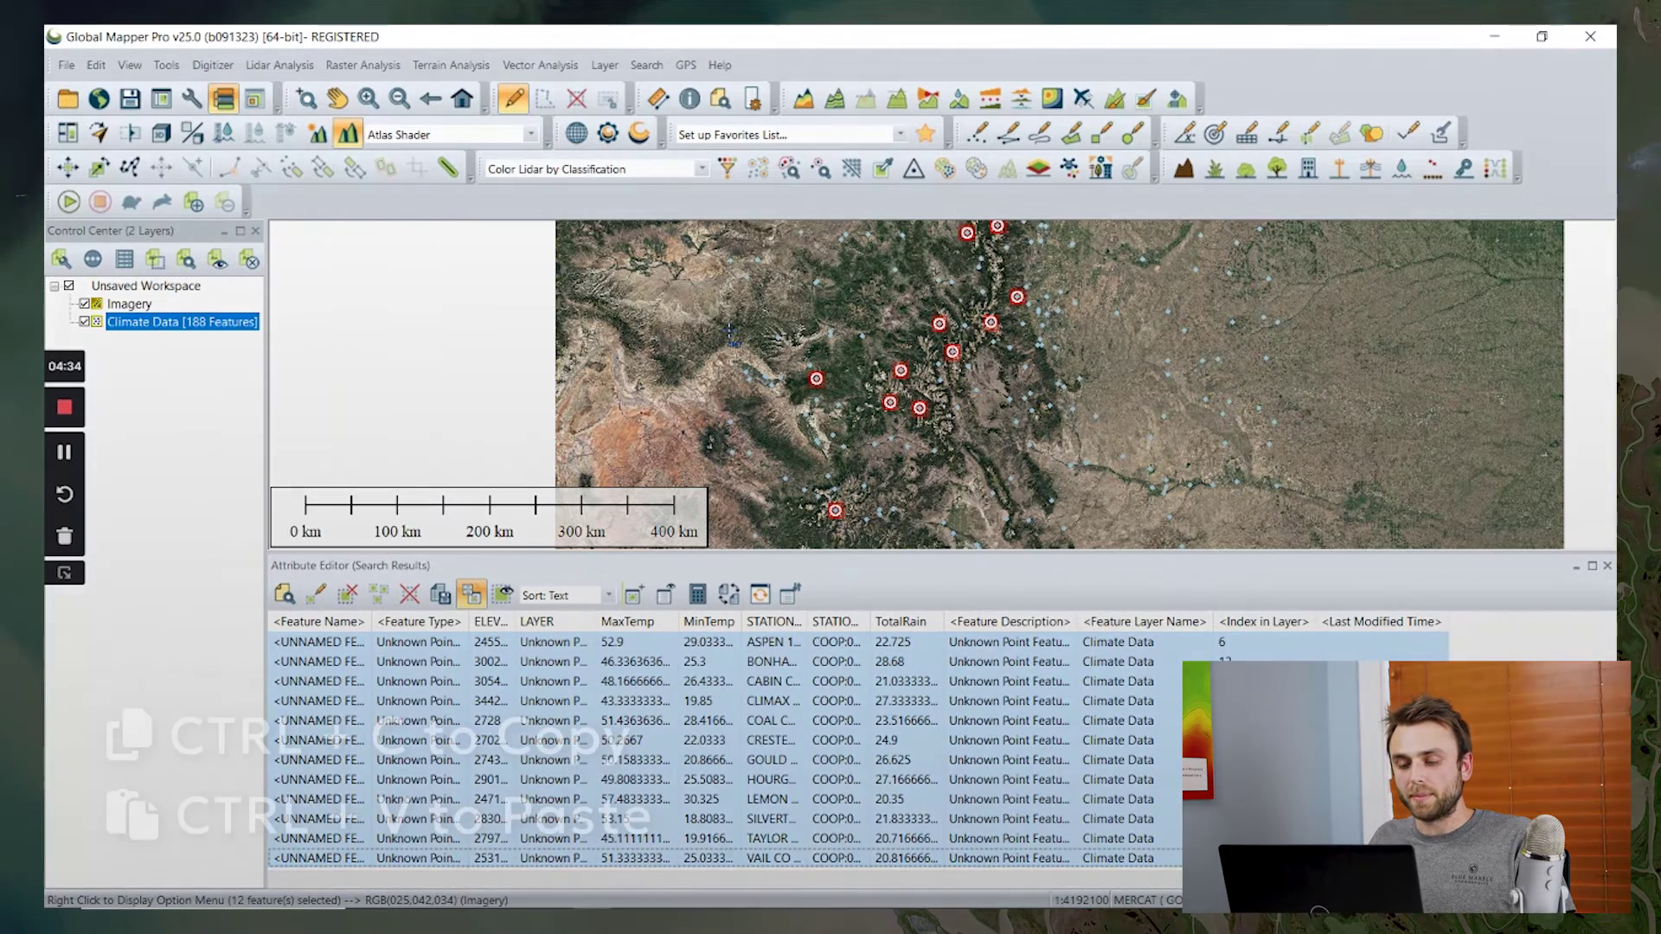
key("ctrl+c")
Step: Paste the stations as a new 'High Alt High Precip' layer and hide Climate Data
key("ctrl+v")
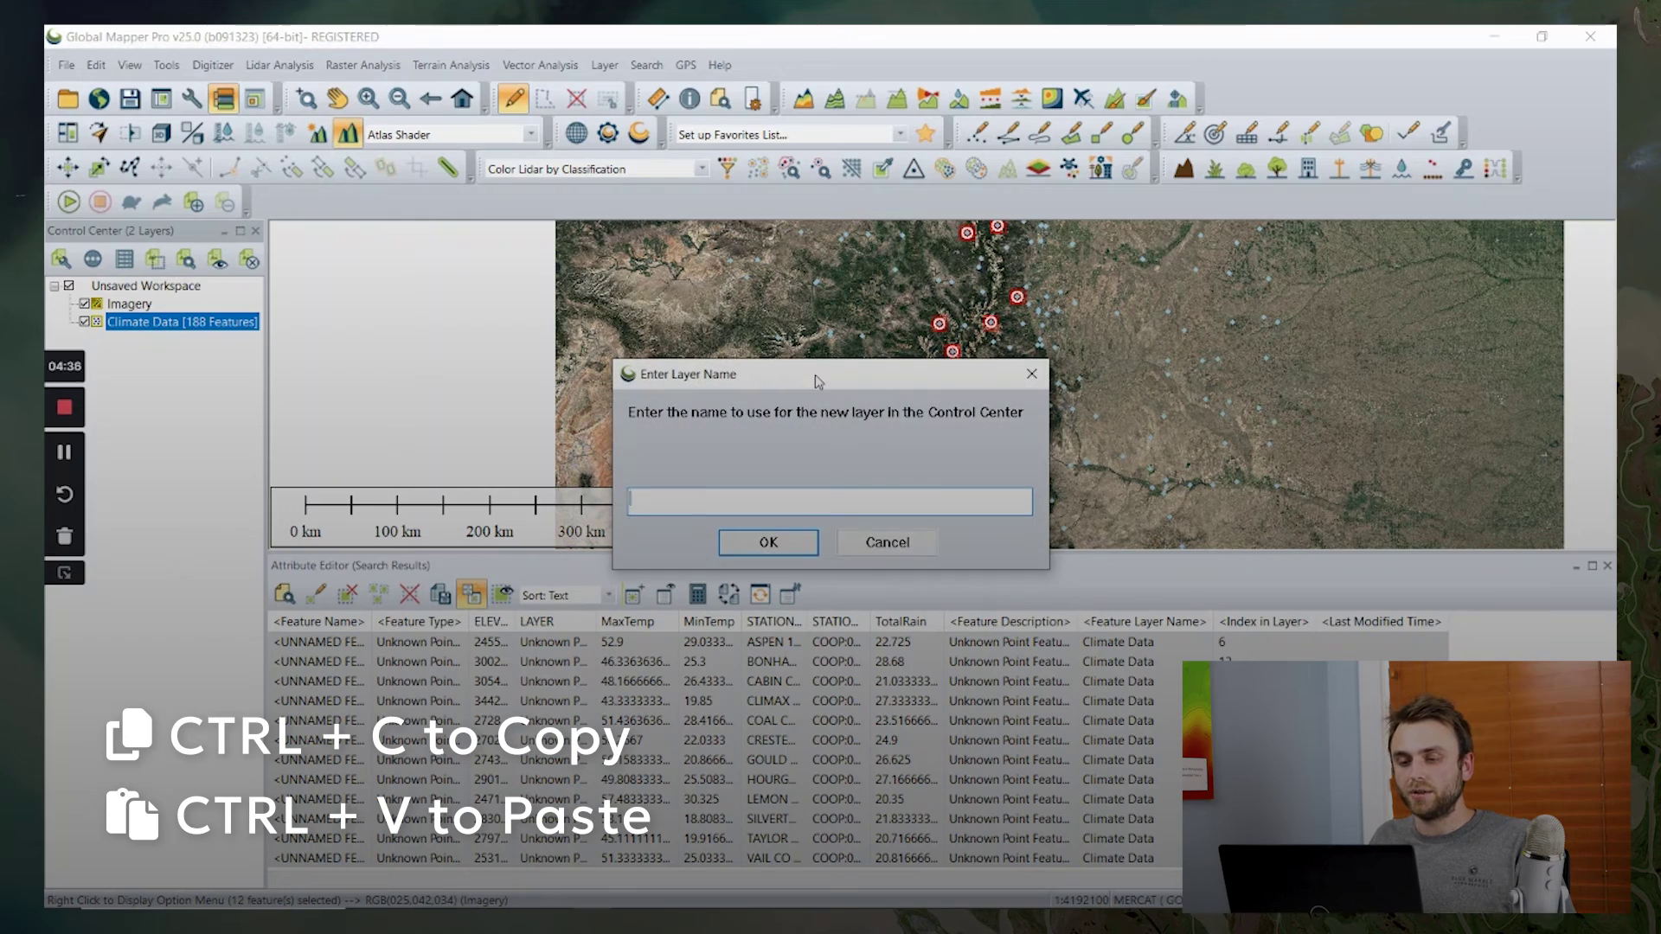
type("High ")
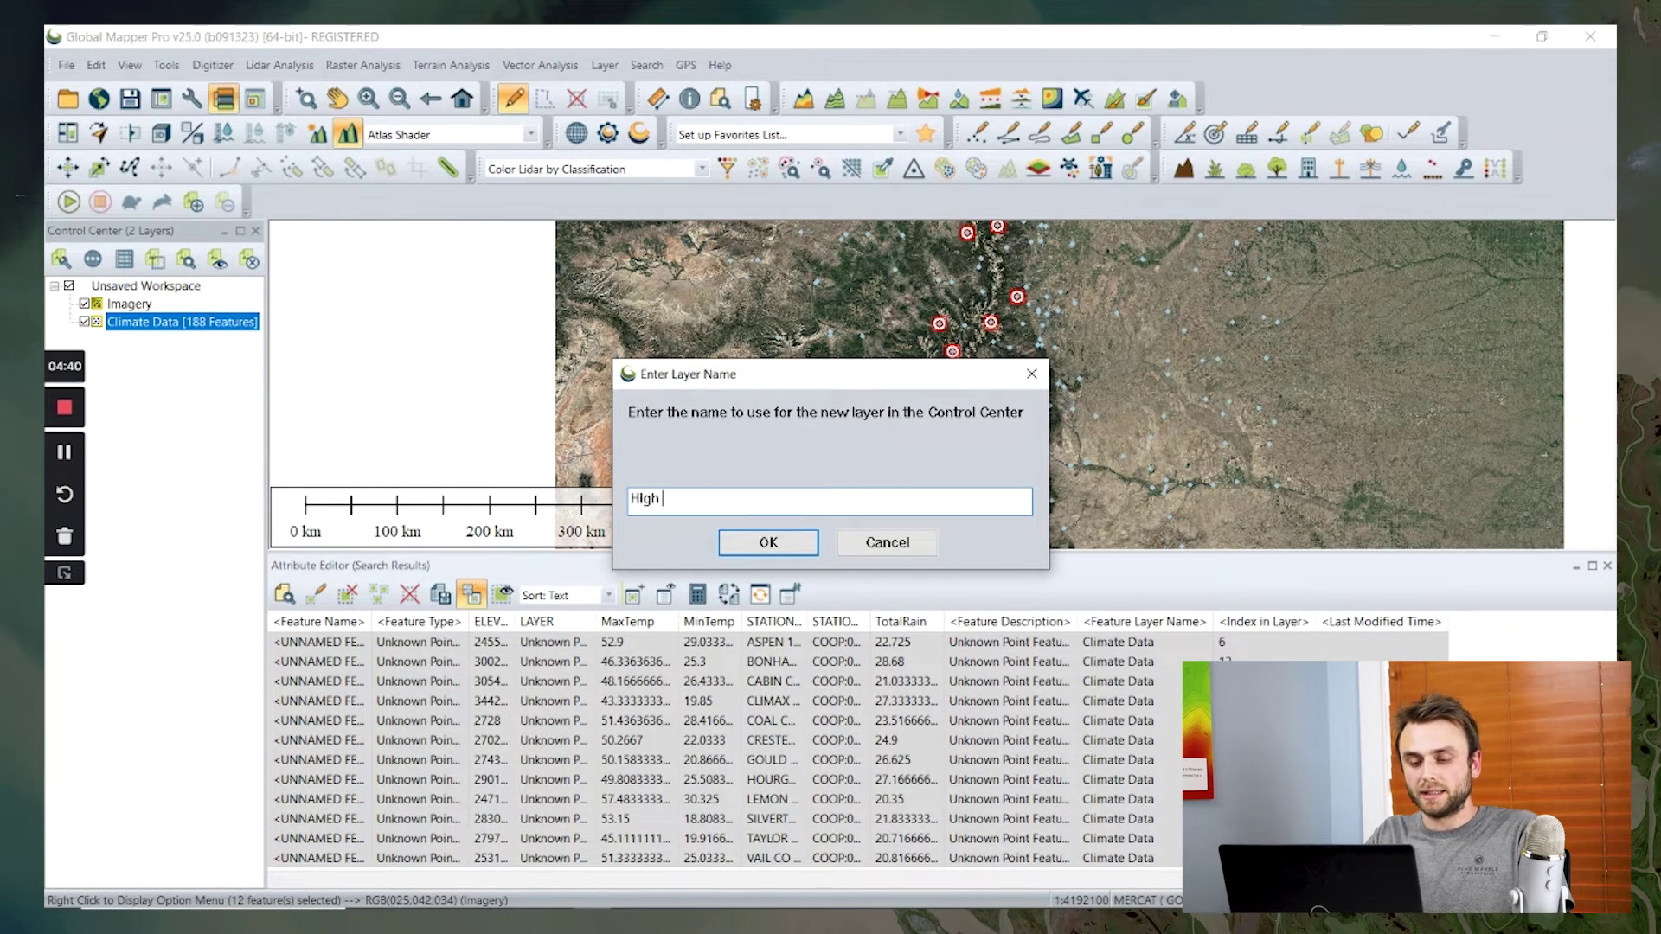
type("Al")
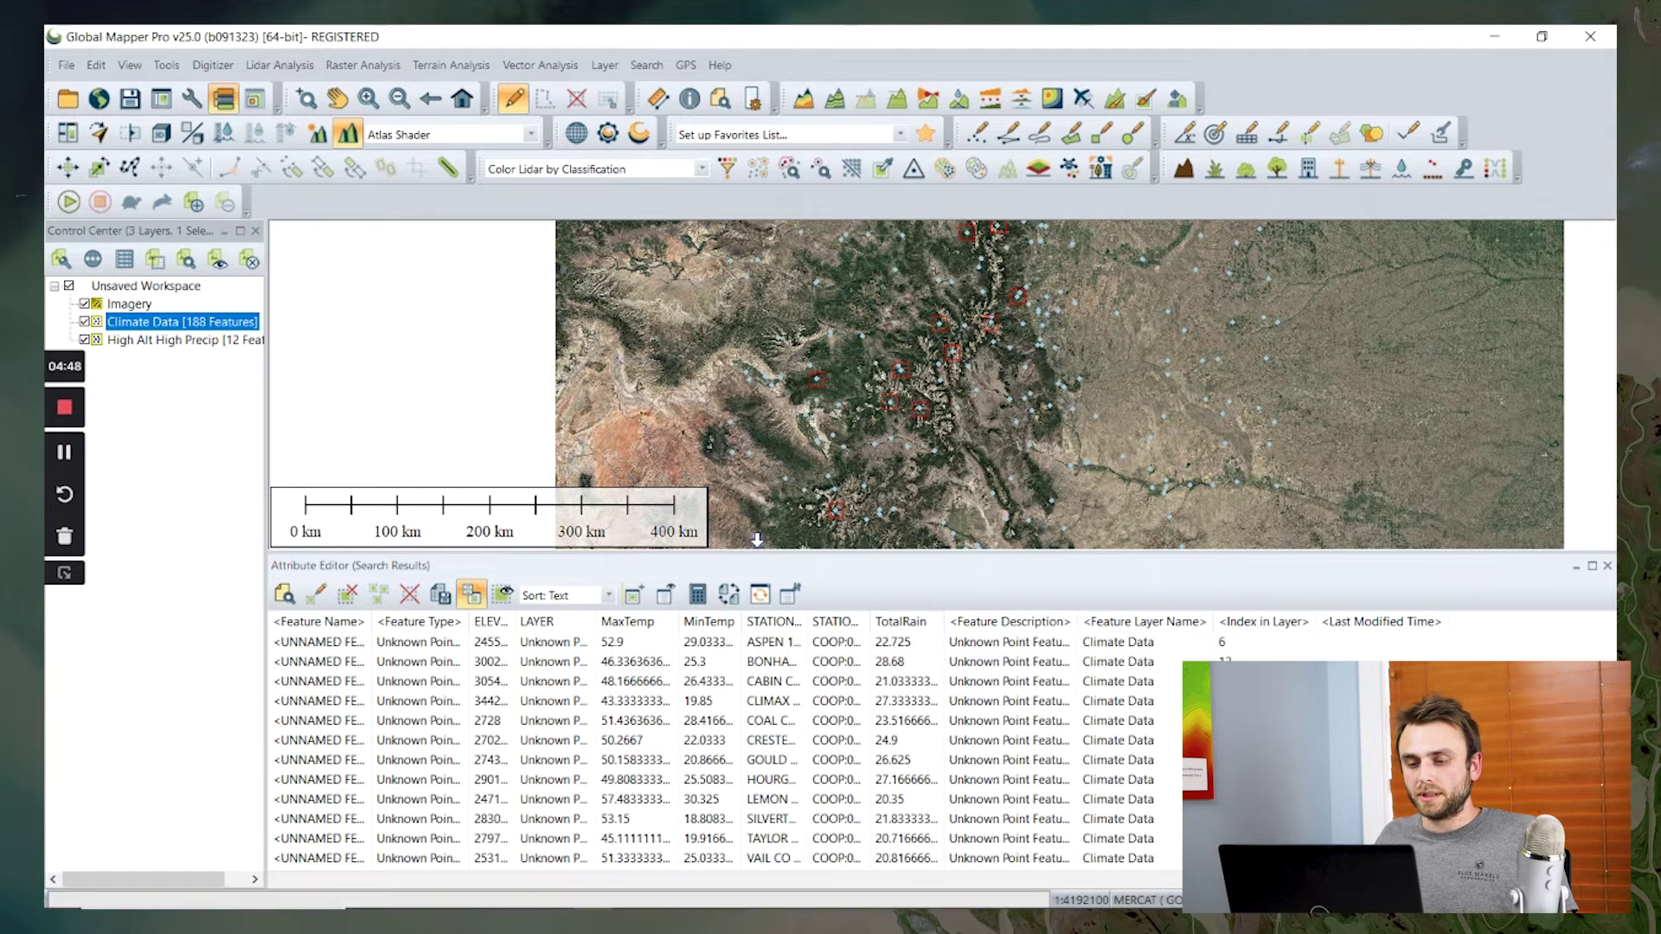
key("alt+m")
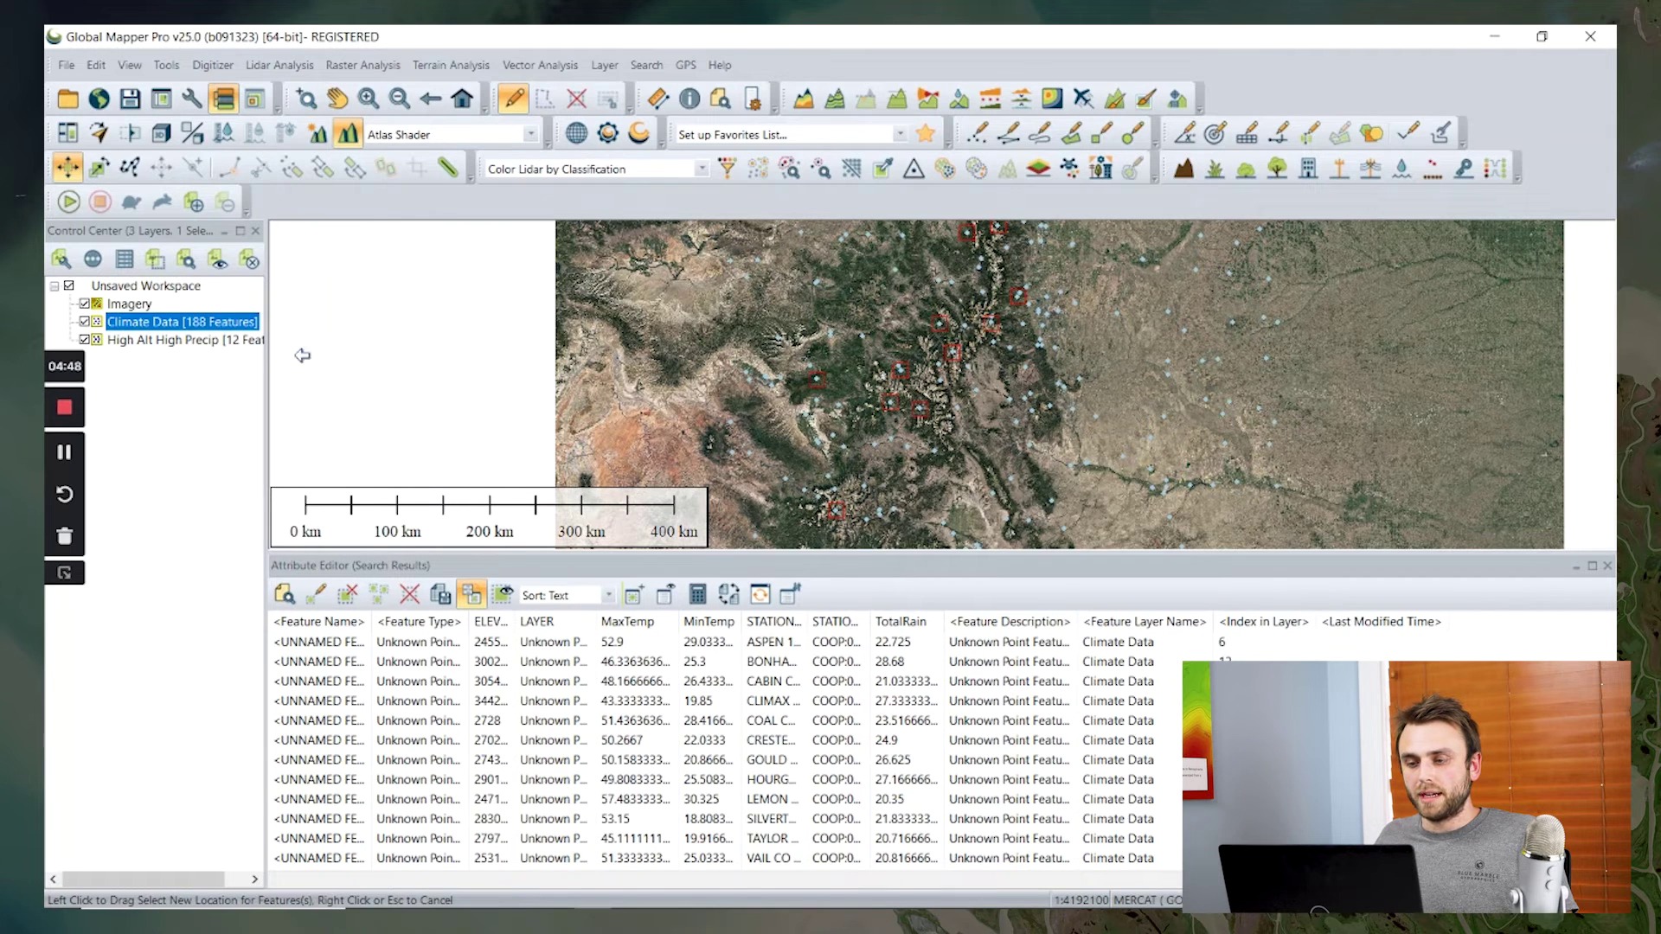
left_click(84, 322)
key("Escape")
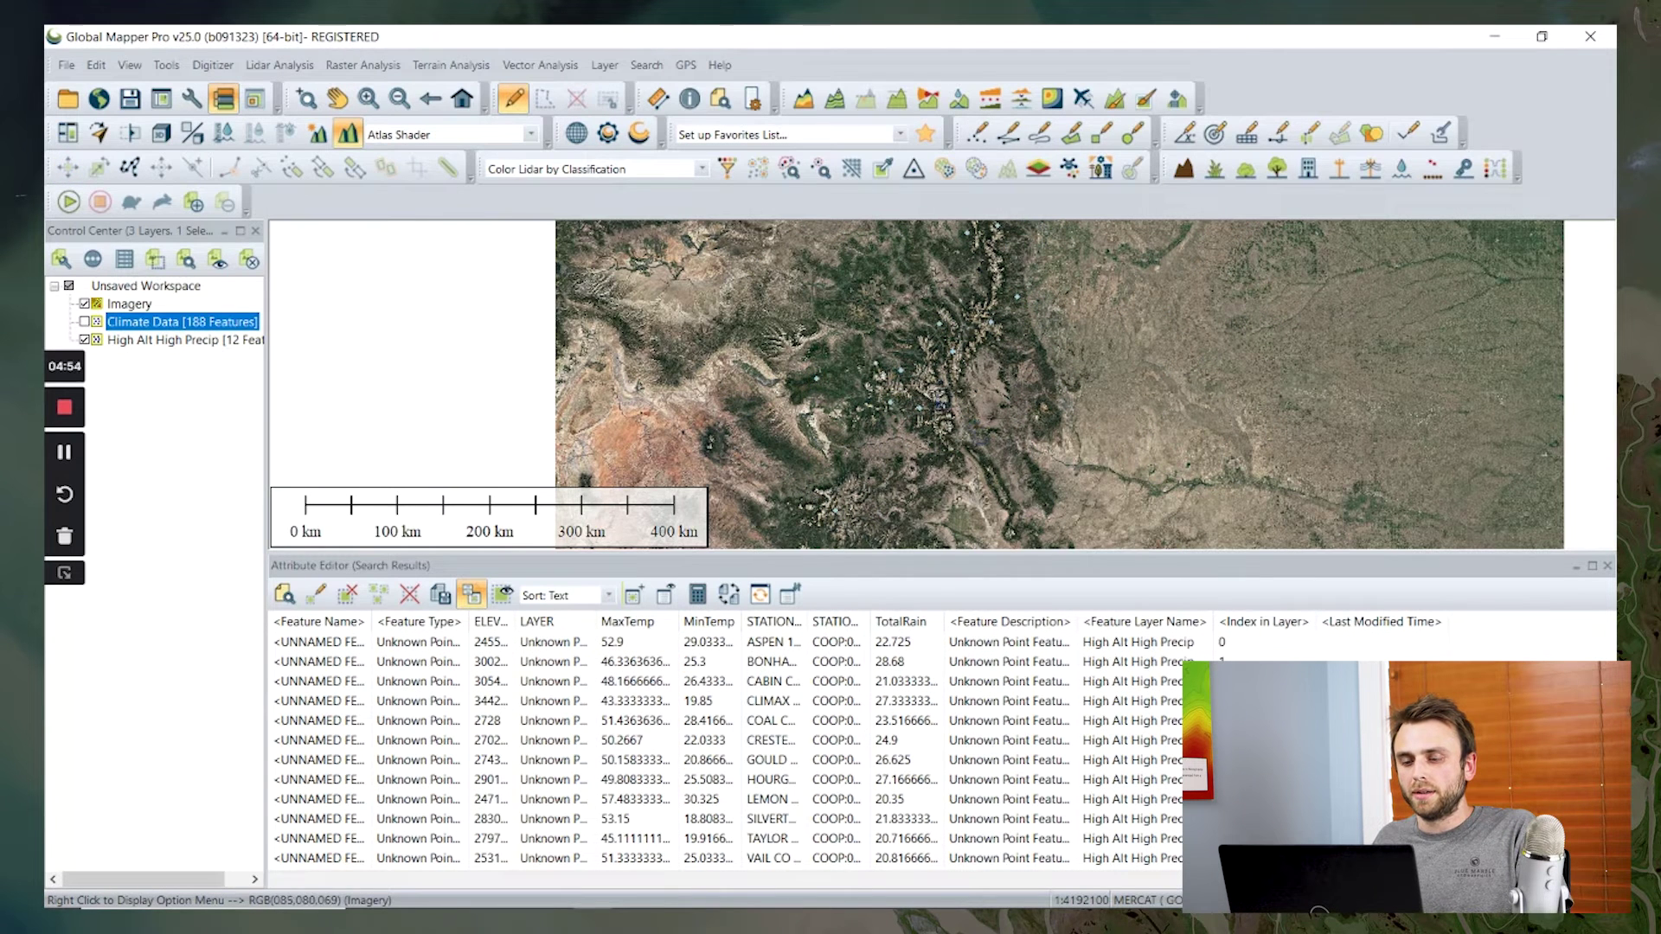